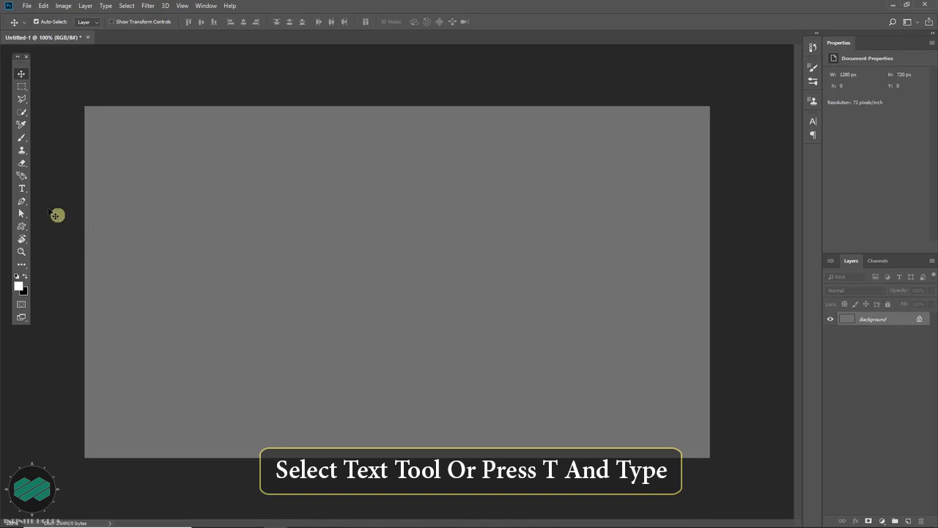
Add the horizontal text "PHOTOSHOP" in white bold Stencil Std on the grey canvas.
left_click(22, 189)
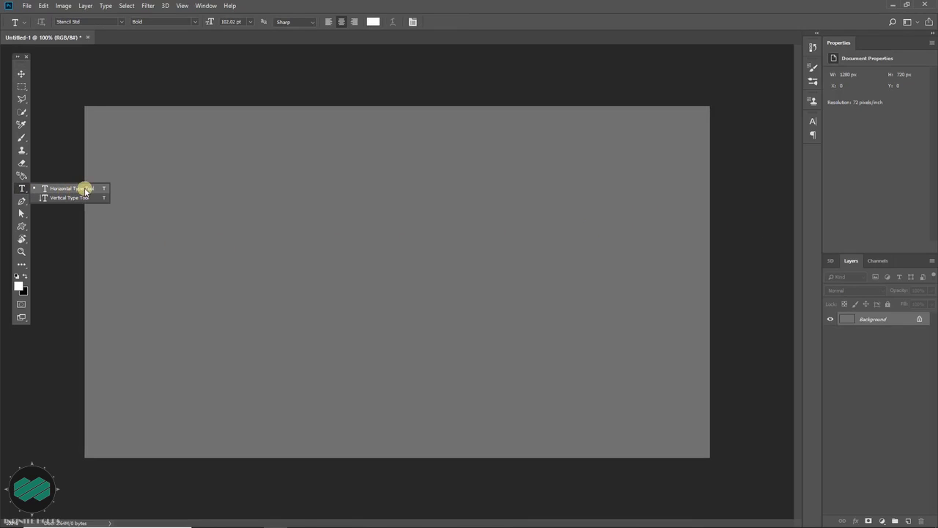
left_click(86, 191)
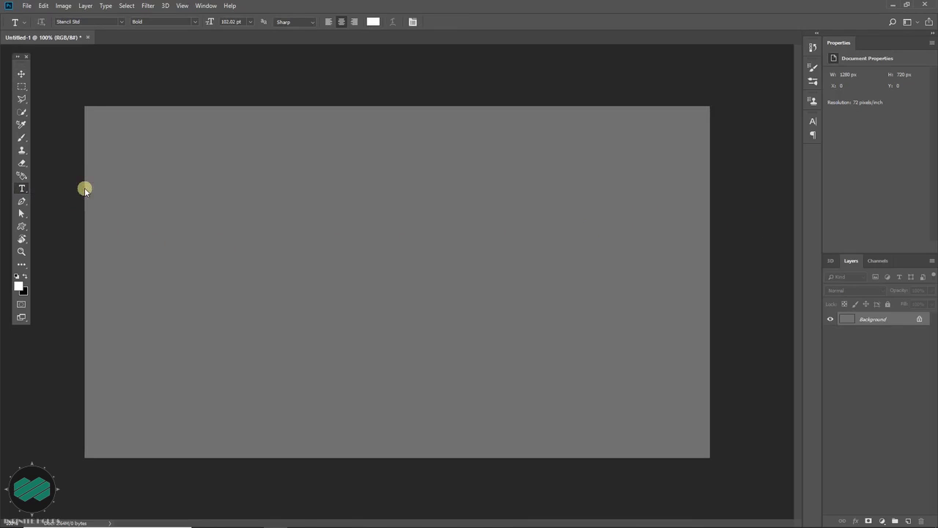
left_click(336, 286)
type("PHO")
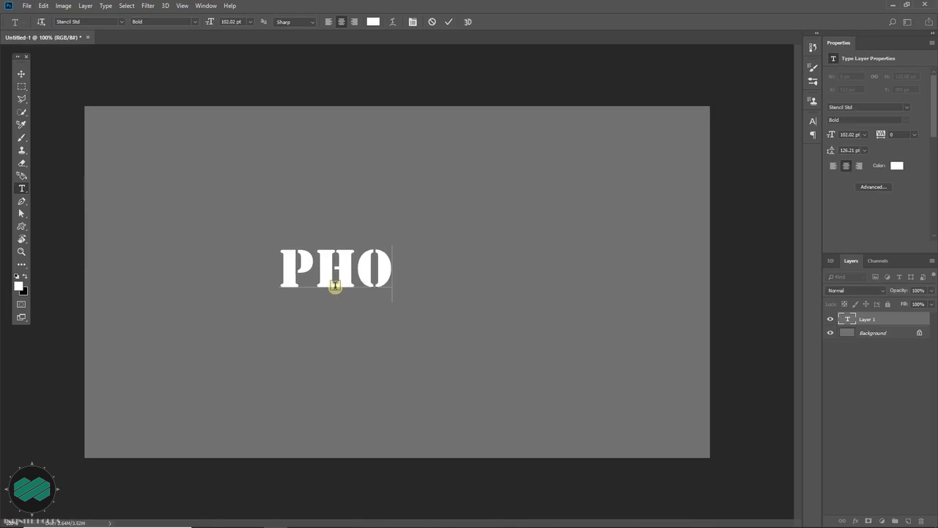
type("TOSHOP")
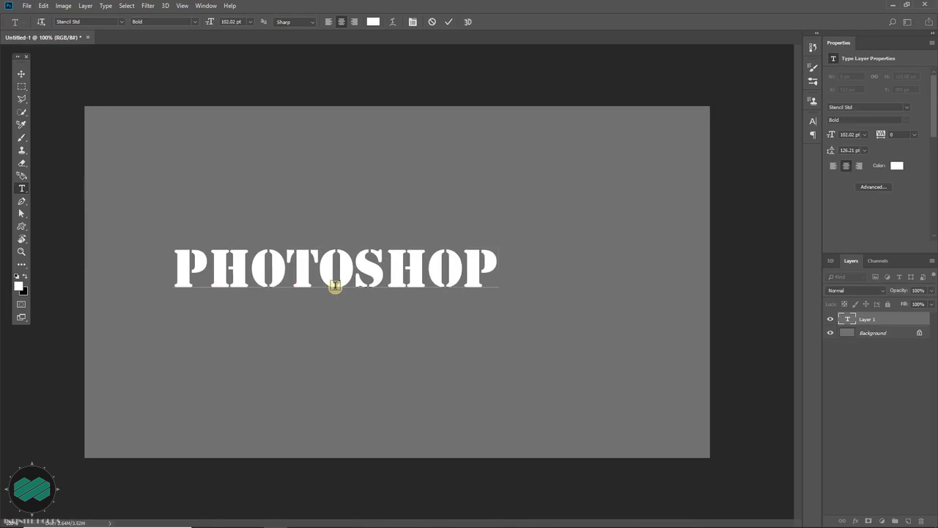
key("ctrl+Return")
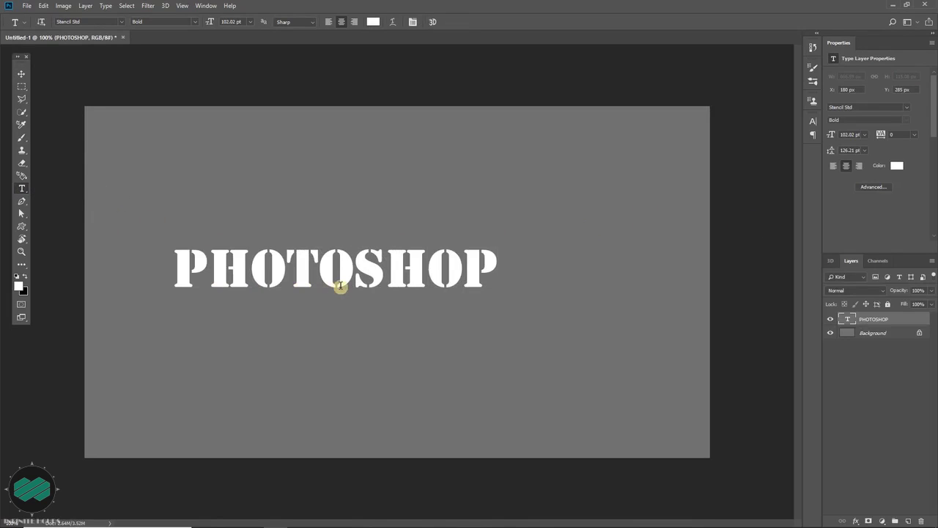
Free-transform the PHOTOSHOP text, scaling it to about 140% and moving it near the middle of the canvas.
key("v")
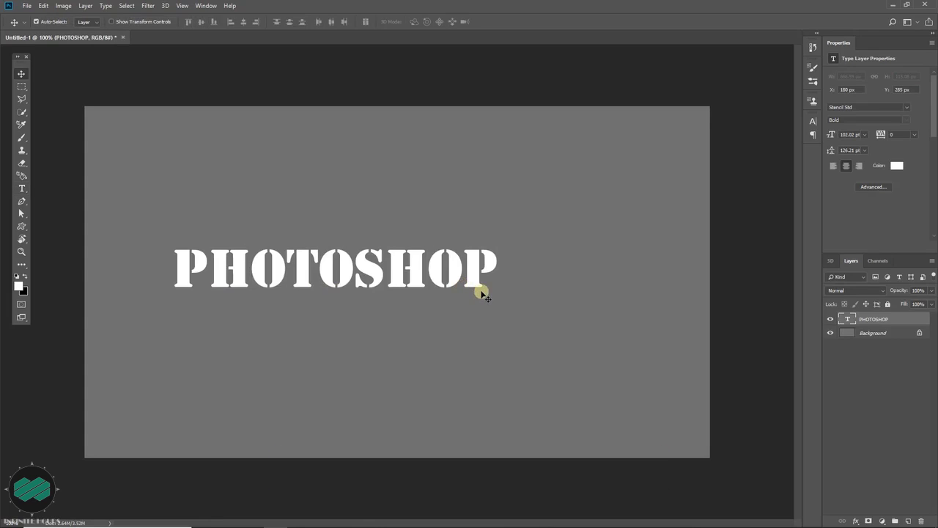
key("ctrl+t")
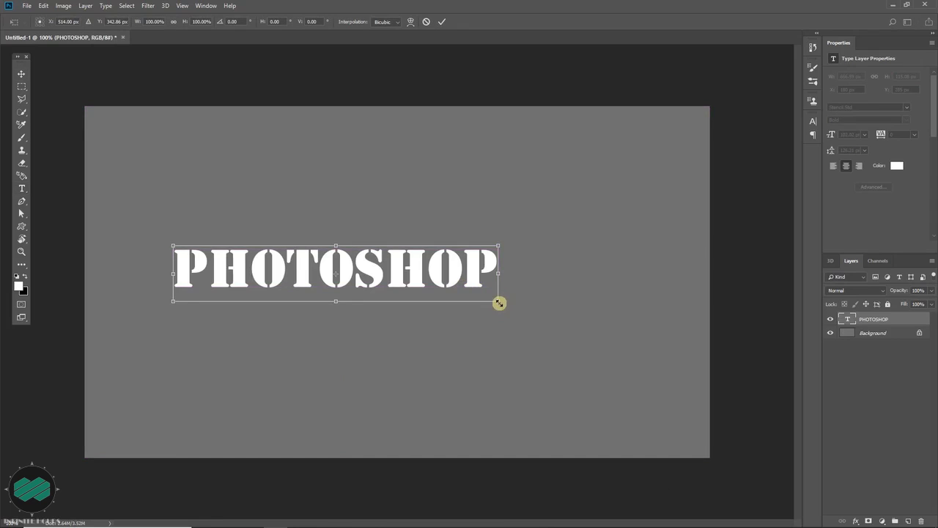
left_click_drag(499, 302, 561, 335)
left_click_drag(455, 283, 504, 294)
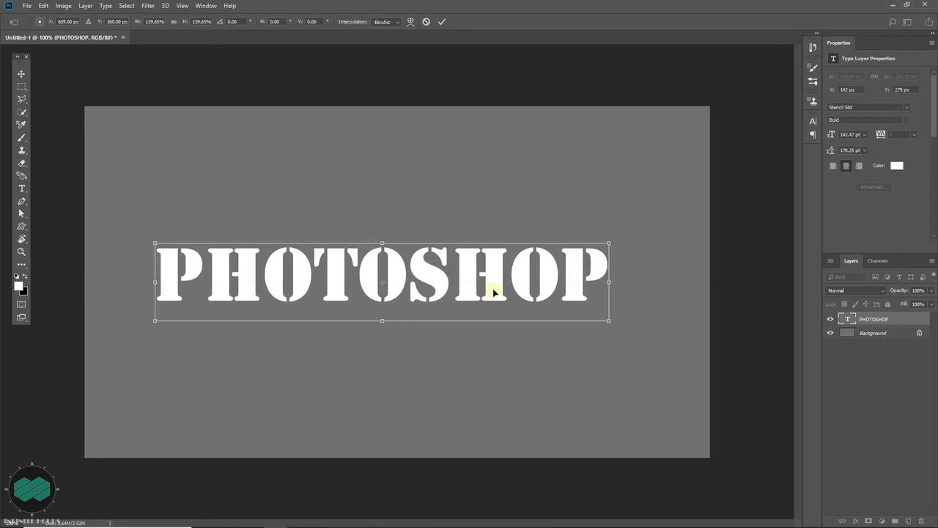
key("Return")
Align the PHOTOSHOP text with the Background layer on both vertical and horizontal centres.
left_click(878, 332)
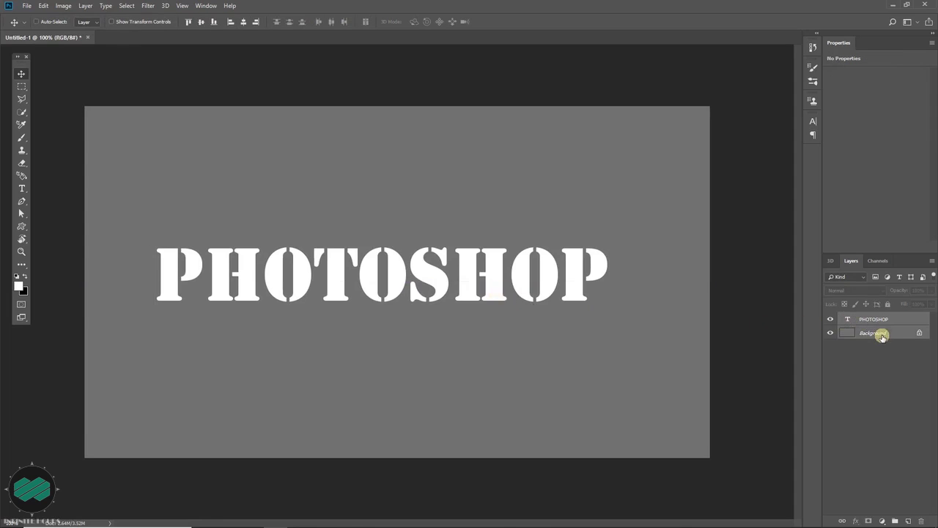
left_click(201, 22)
left_click(241, 22)
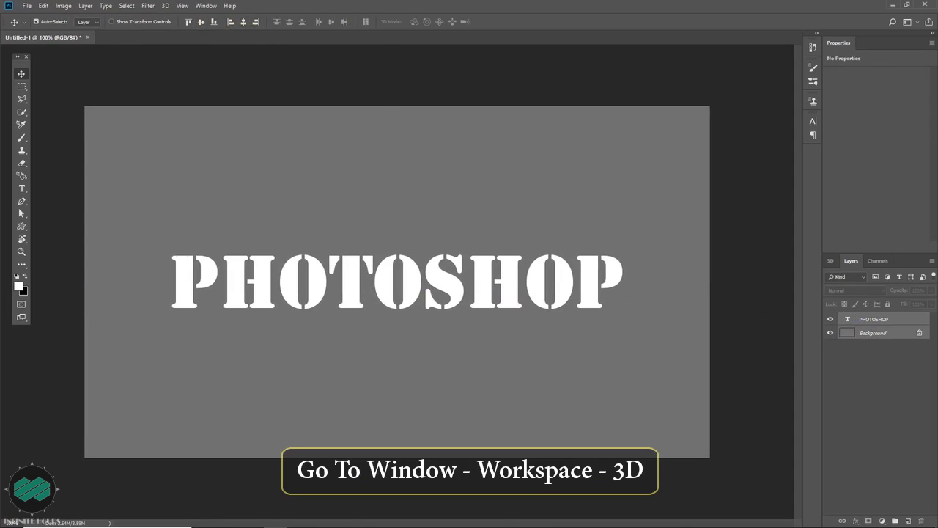
left_click(206, 5)
mouse_move(234, 26)
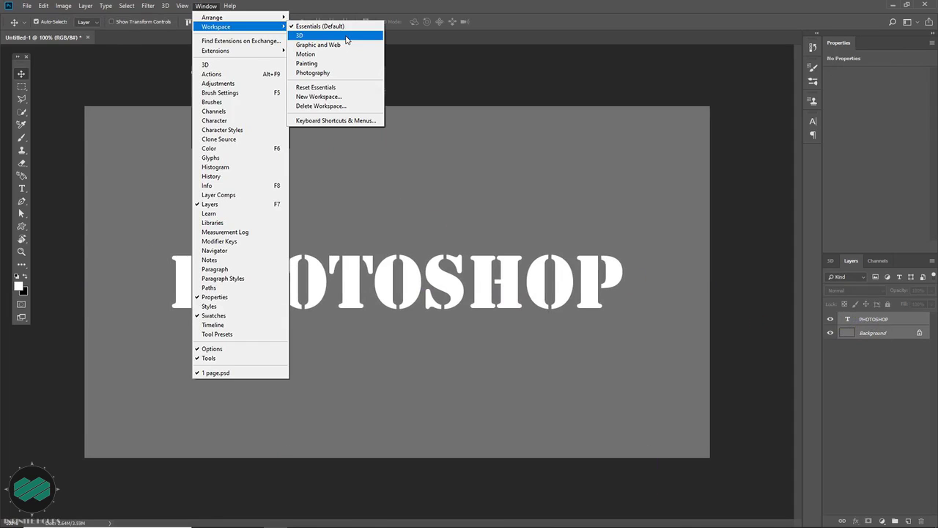
left_click(390, 164)
left_click(712, 327)
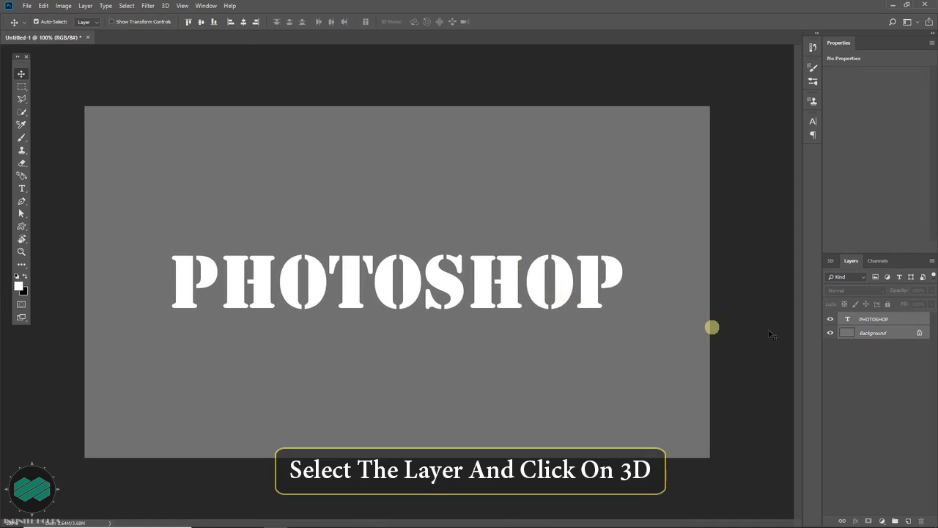
Create a 3D Extrusion from the PHOTOSHOP text layer, with Selected Layer(s) as the source.
left_click(894, 319)
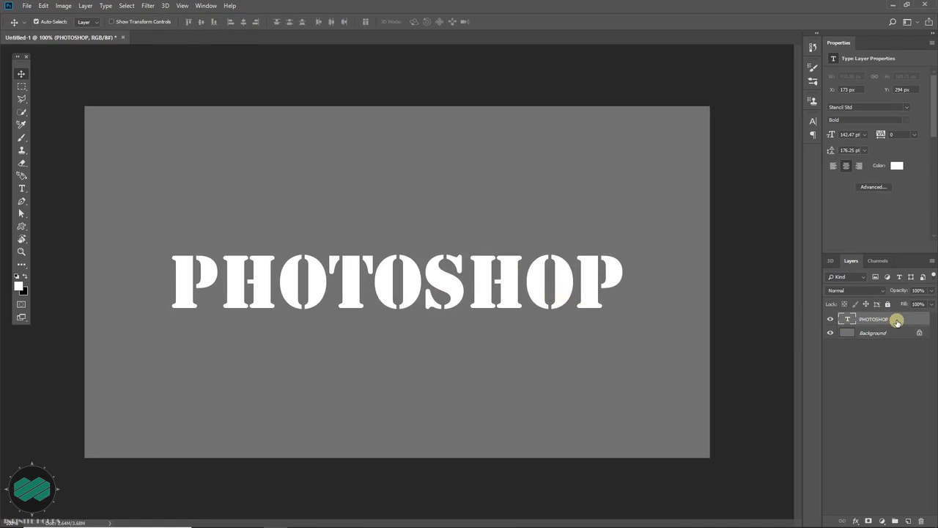
left_click(833, 261)
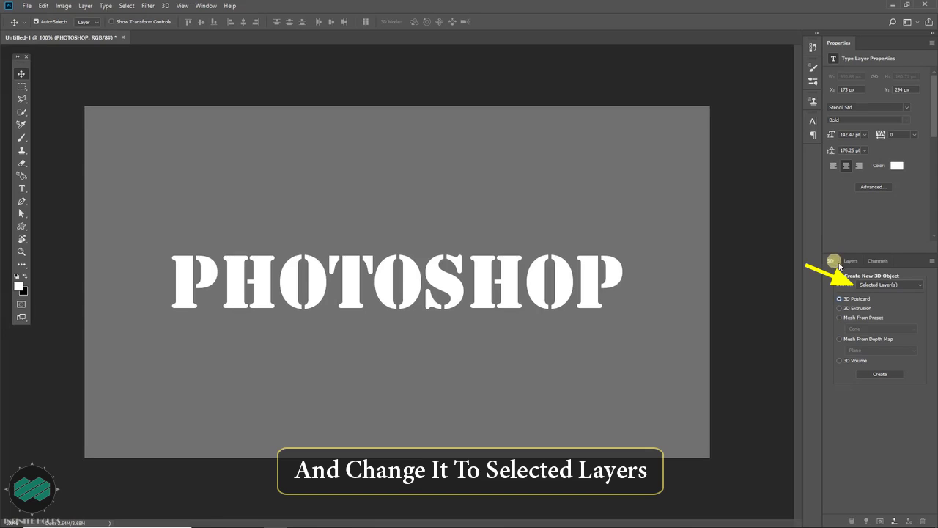
left_click(914, 286)
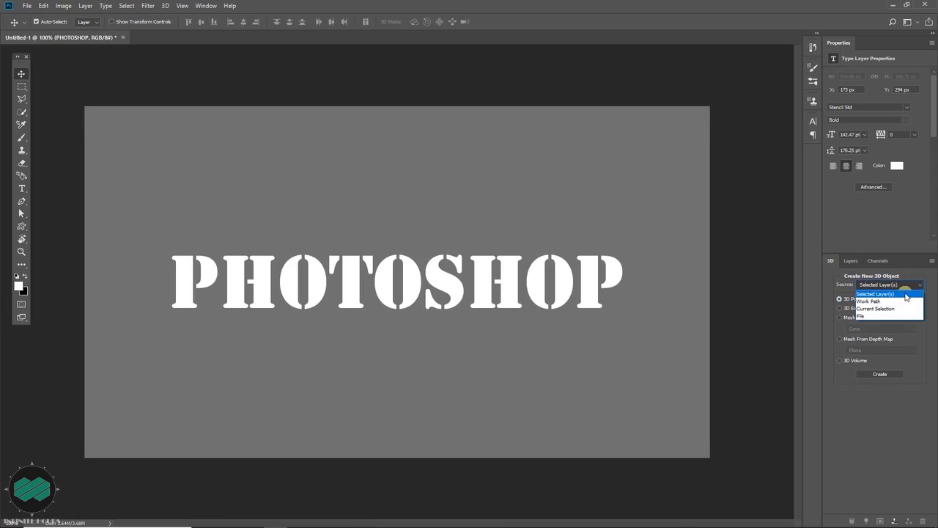
left_click(906, 294)
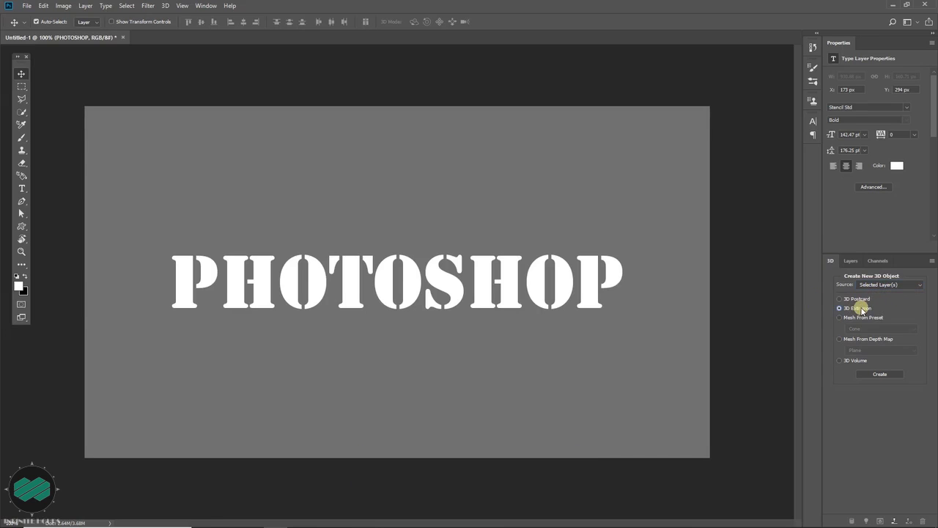
left_click(894, 374)
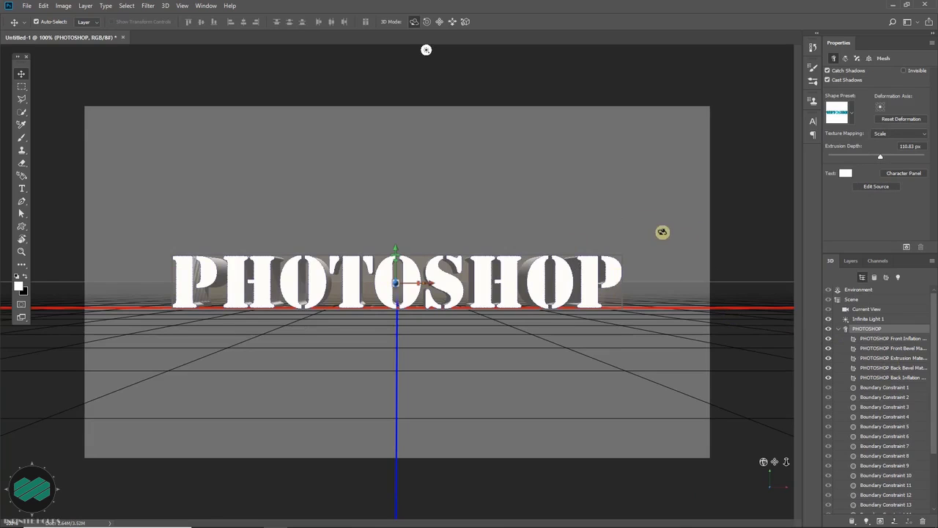
Collapse the PHOTOSHOP mesh entries, and orbit, pan and dolly the 3D camera to an angled, closer view of the text.
left_click(670, 223)
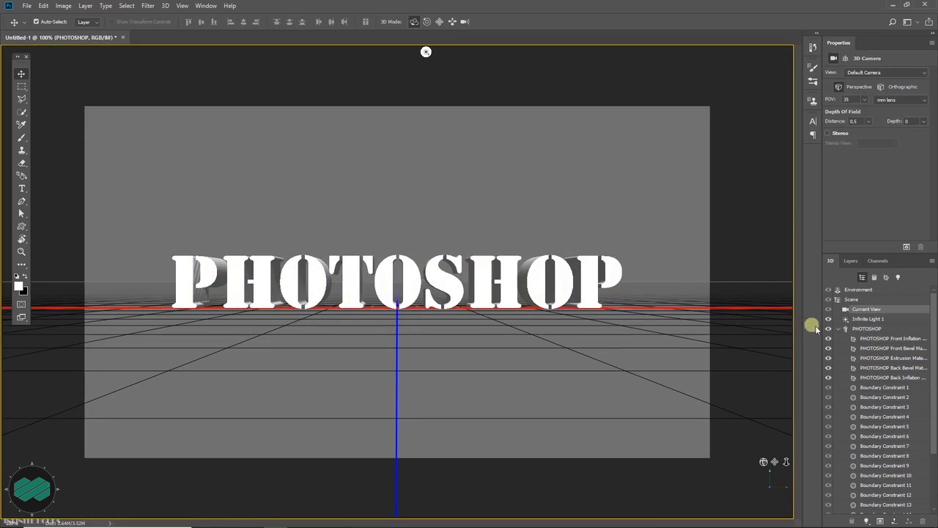
left_click(839, 329)
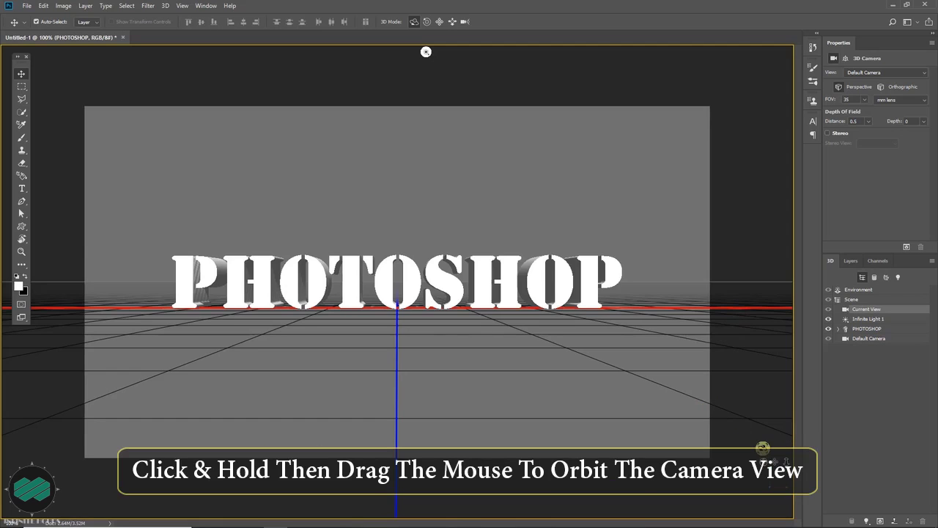
mouse_move(764, 458)
left_mouse_down()
mouse_move(743, 457)
mouse_move(755, 465)
mouse_move(737, 470)
mouse_move(758, 464)
mouse_move(739, 465)
mouse_move(749, 464)
left_mouse_up()
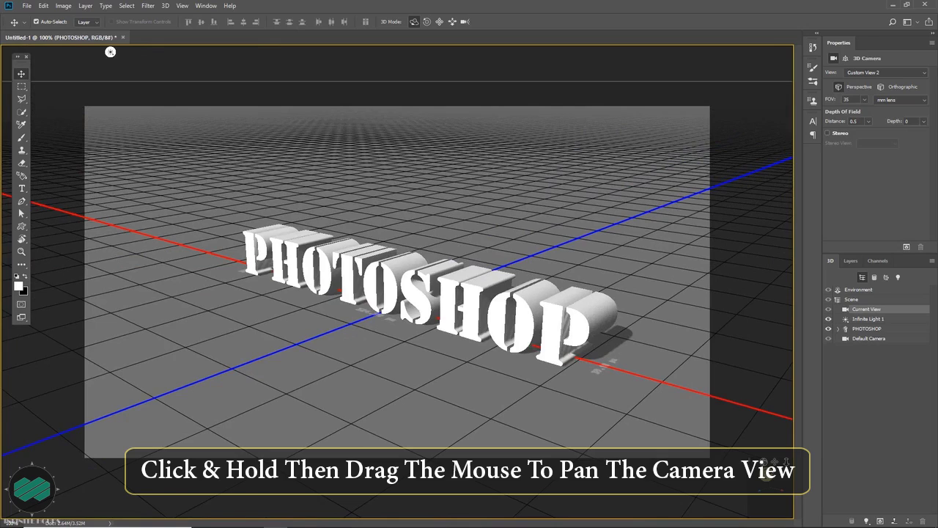
mouse_move(776, 462)
left_mouse_down()
mouse_move(770, 452)
mouse_move(779, 459)
mouse_move(770, 461)
left_mouse_up()
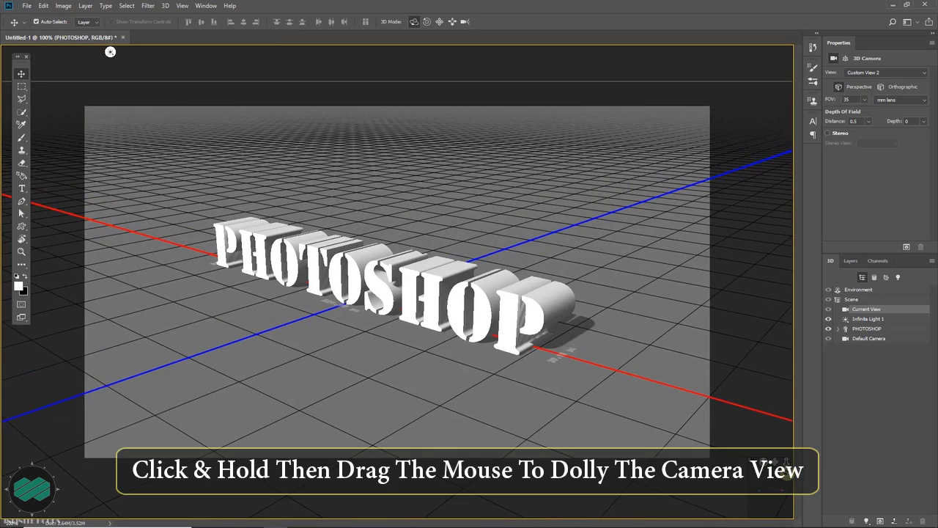
left_click_drag(786, 463, 817, 481)
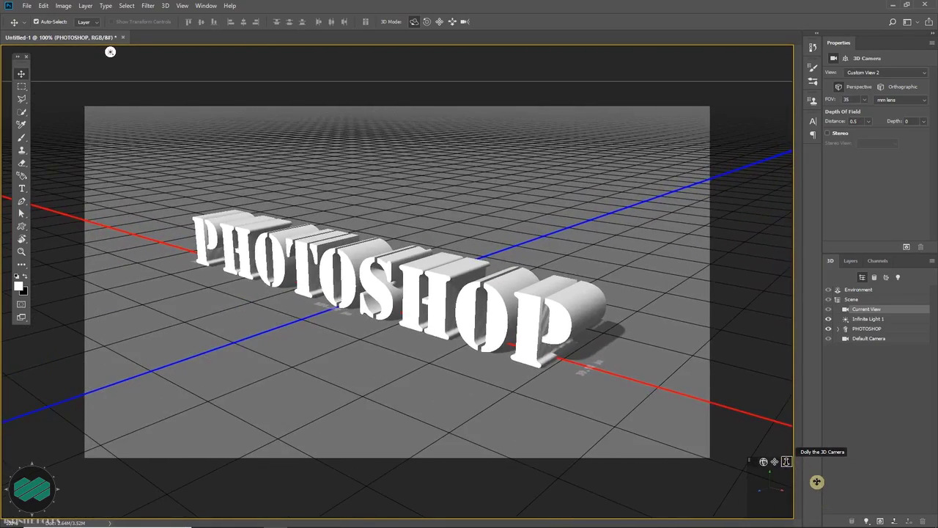
left_click_drag(110, 51, 289, 51)
left_click_drag(773, 460, 780, 466)
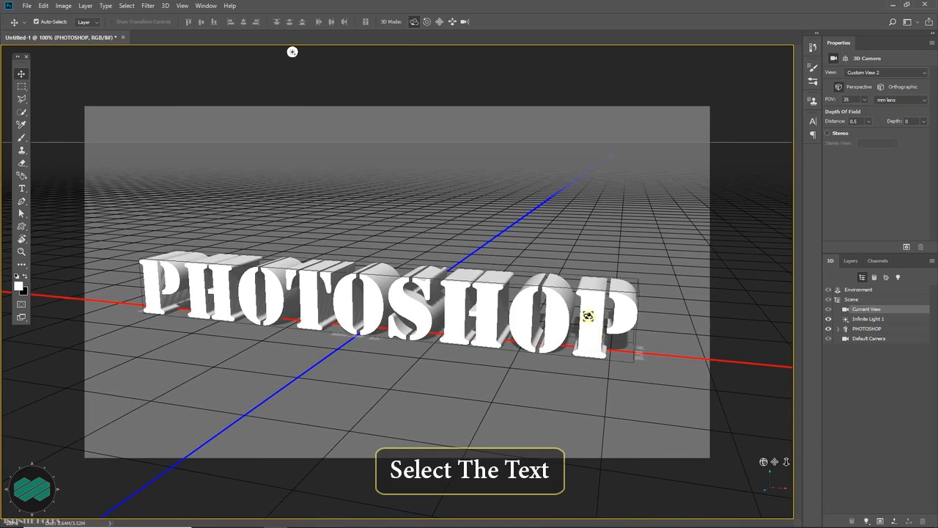
Select the extruded PHOTOSHOP text and try scaling it along its X, Y and Z axes.
left_click(587, 316)
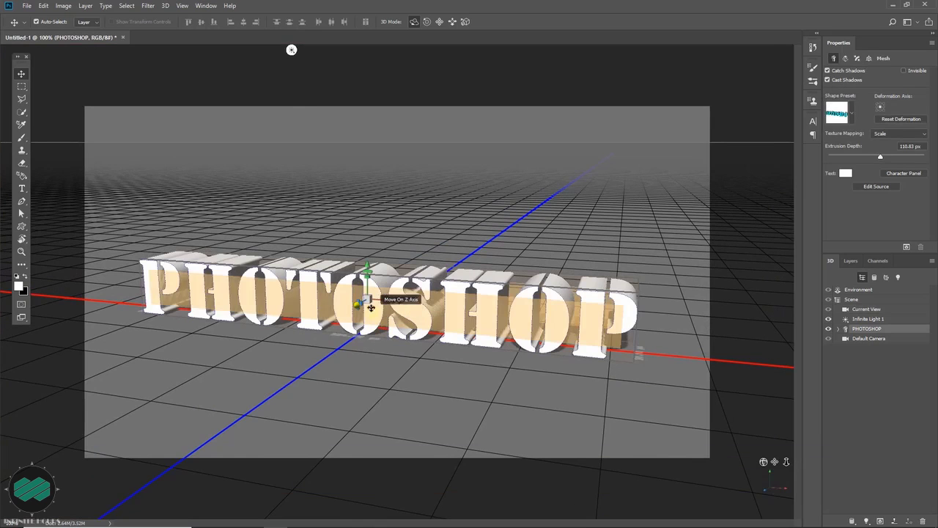
left_click_drag(368, 297, 335, 247)
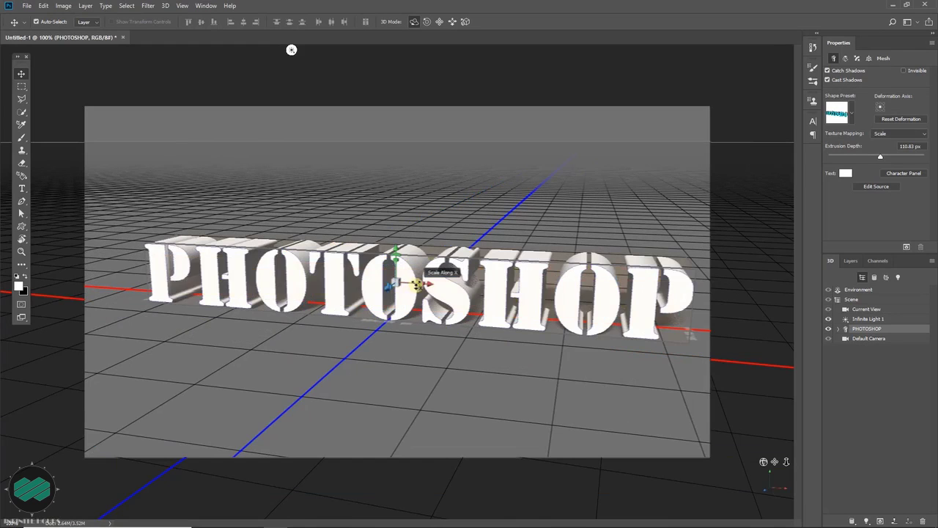
left_click_drag(415, 284, 484, 293)
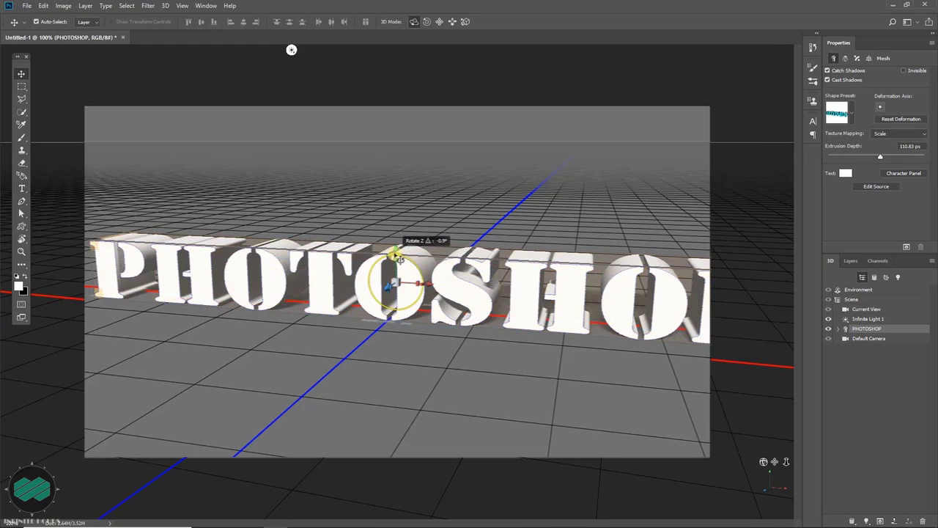
left_click_drag(394, 260, 402, 233)
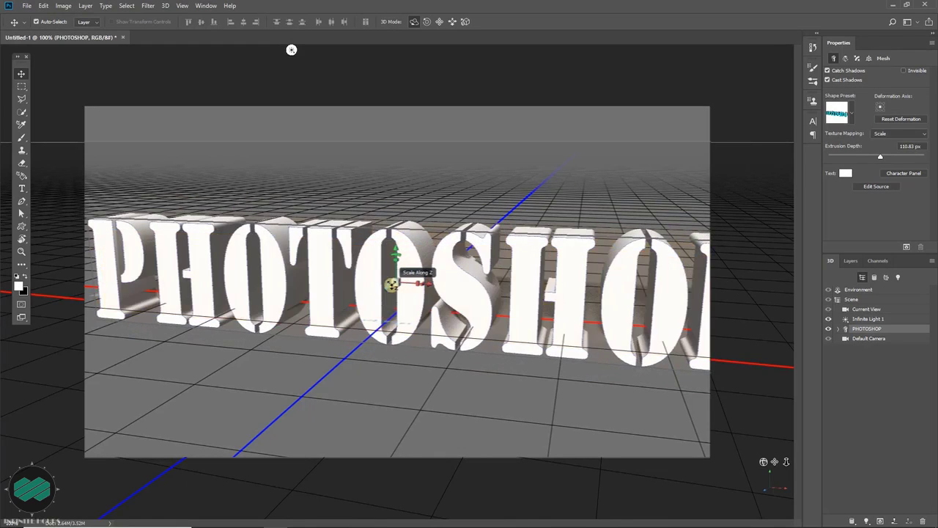
left_click_drag(392, 284, 372, 310)
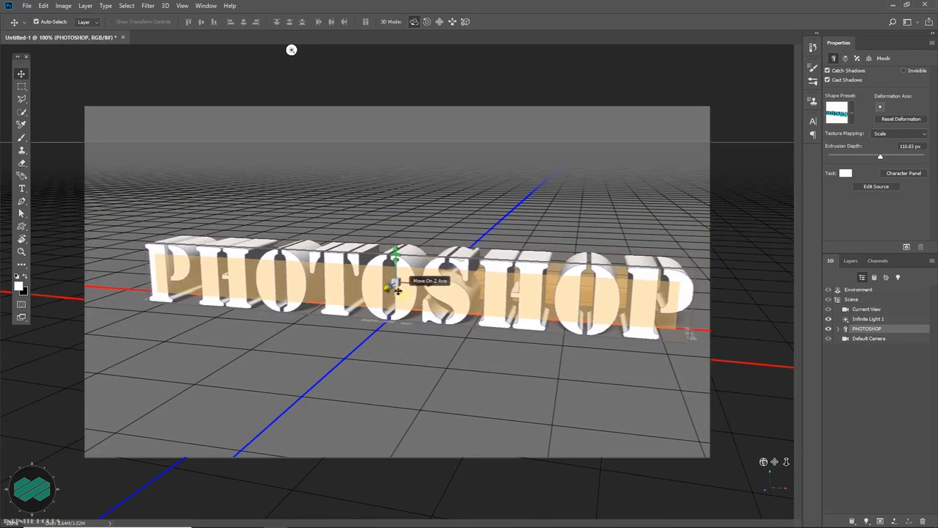
left_click_drag(429, 287, 335, 242)
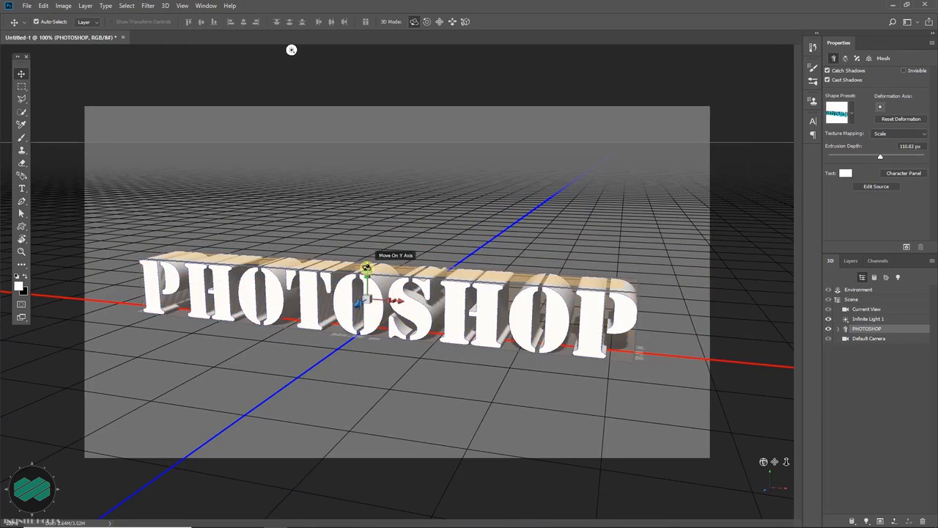
Try moving the extruded PHOTOSHOP text along its Y, X and Z axes.
mouse_move(366, 264)
left_mouse_down()
mouse_move(359, 210)
mouse_move(359, 262)
left_mouse_up()
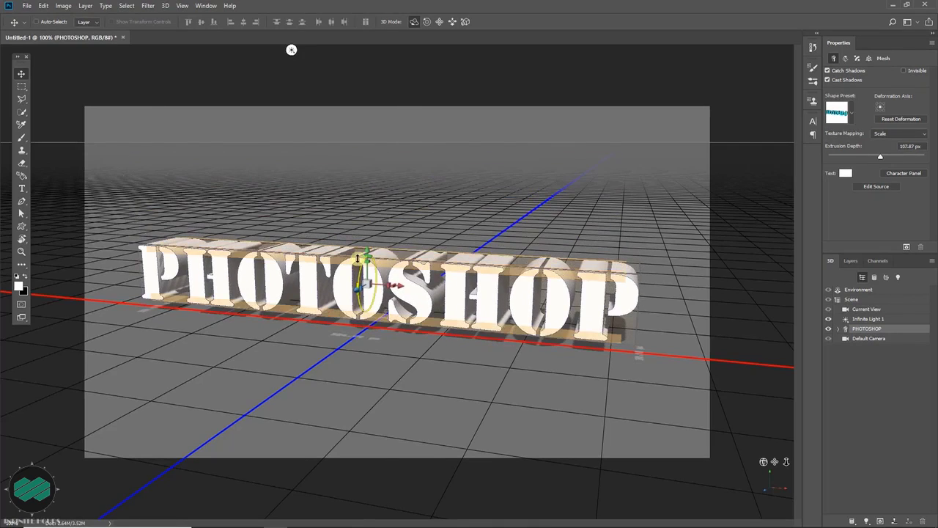
left_click_drag(397, 300, 464, 310)
left_click_drag(359, 297, 389, 299)
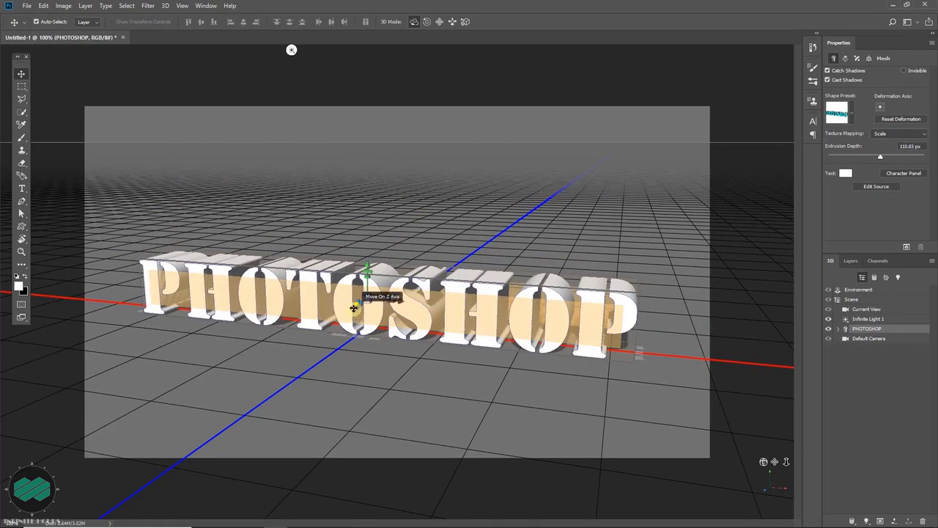
left_click_drag(356, 303, 396, 322)
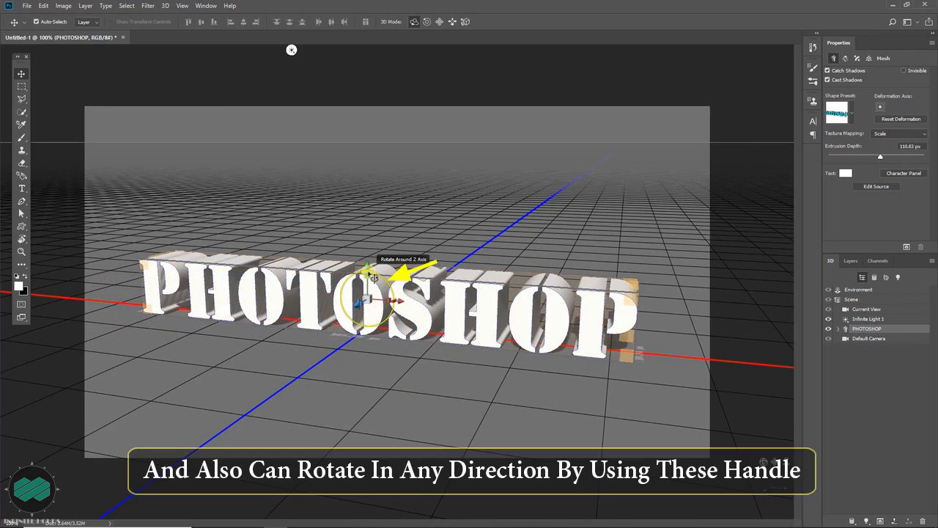
Try rotating the extruded PHOTOSHOP text around different axes, ending with a turn about its vertical axis.
mouse_move(375, 272)
left_mouse_down()
mouse_move(386, 285)
mouse_move(377, 282)
left_mouse_up()
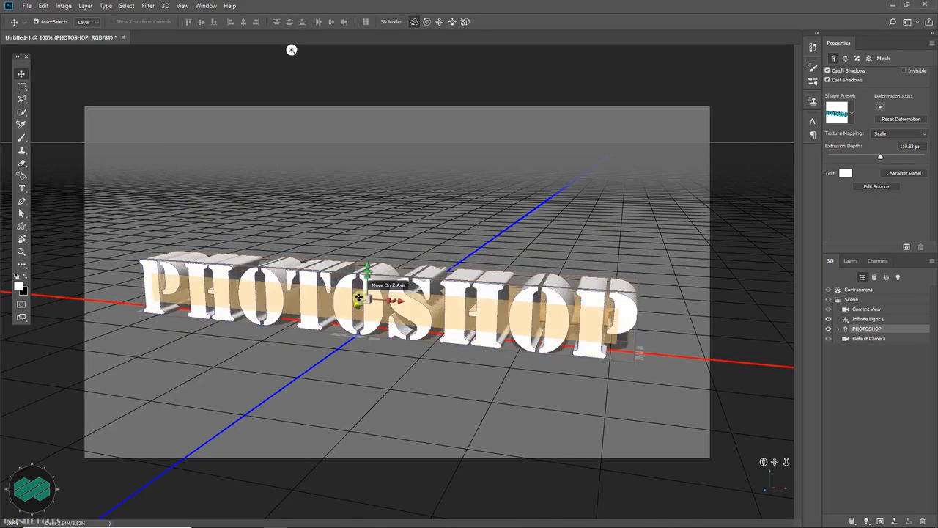
left_click_drag(367, 284, 362, 266)
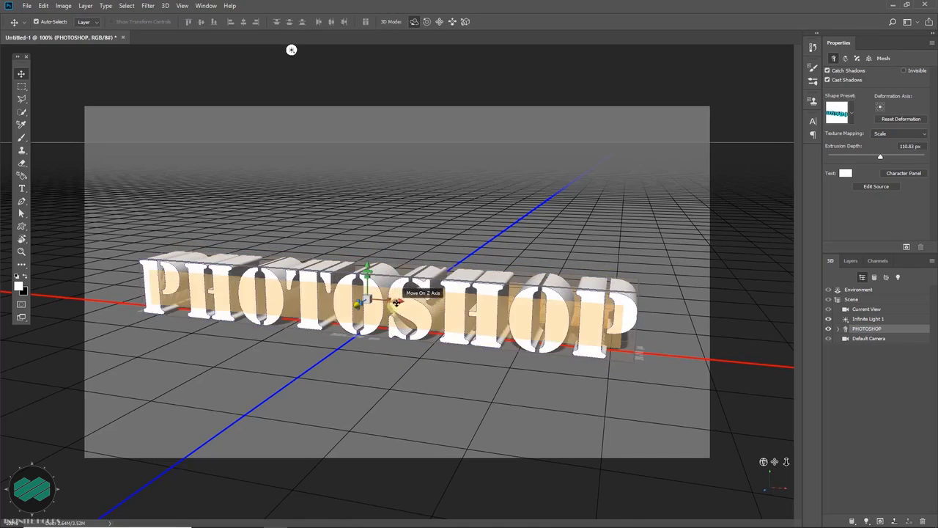
left_click_drag(394, 305, 356, 309)
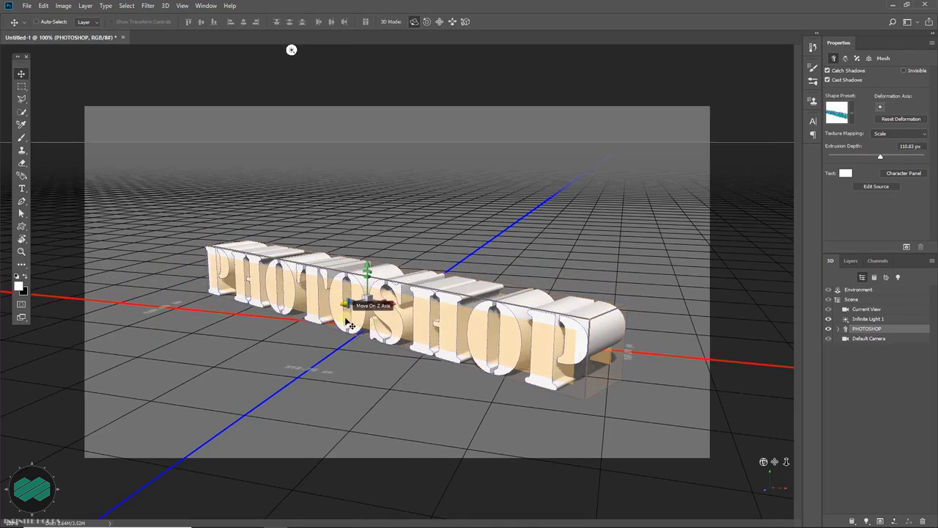
Turn the extruded PHOTOSHOP text to face forward, and try switching Catch Shadows and Cast Shadows off and back on.
left_click_drag(418, 308, 510, 332)
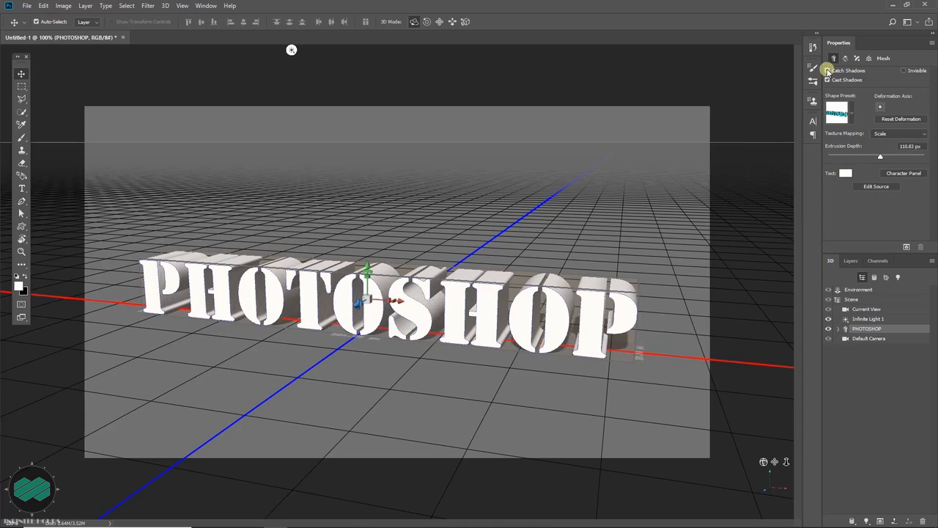
left_click(827, 71)
left_click(829, 80)
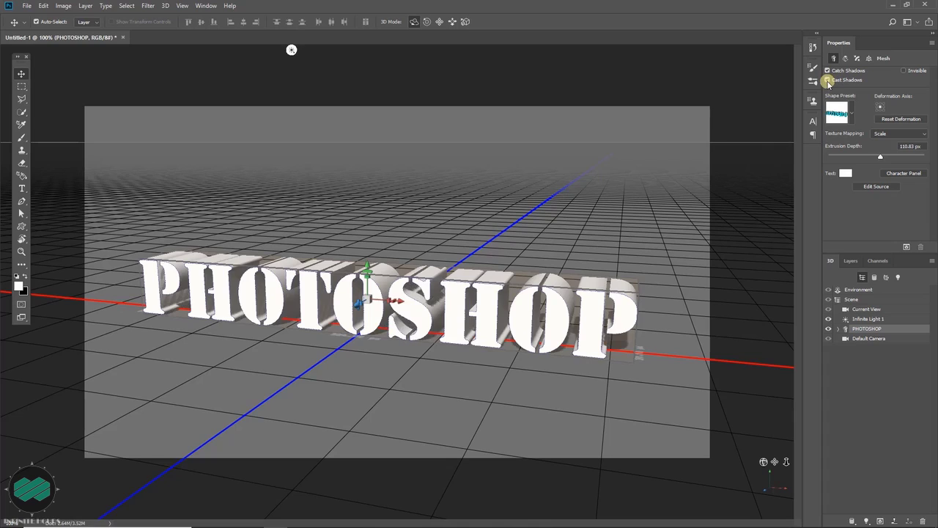
left_click_drag(292, 49, 79, 49)
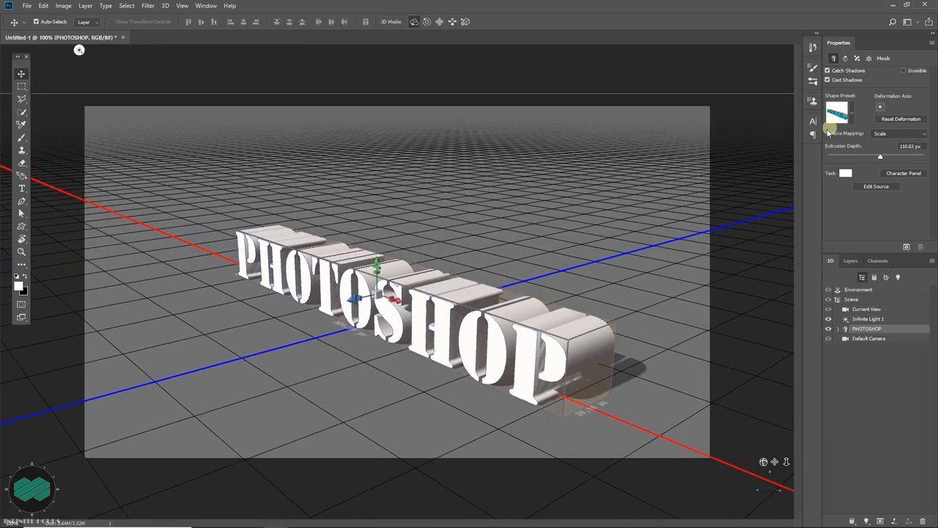
left_click(828, 80)
left_click(827, 80)
Try making the PHOTOSHOP mesh invisible, and restore its visibility.
left_click(903, 70)
left_click(904, 71)
left_click(904, 70)
left_click(904, 71)
Try the first three shape presets on the PHOTOSHOP mesh, ending with the plain first preset applied.
left_click(851, 114)
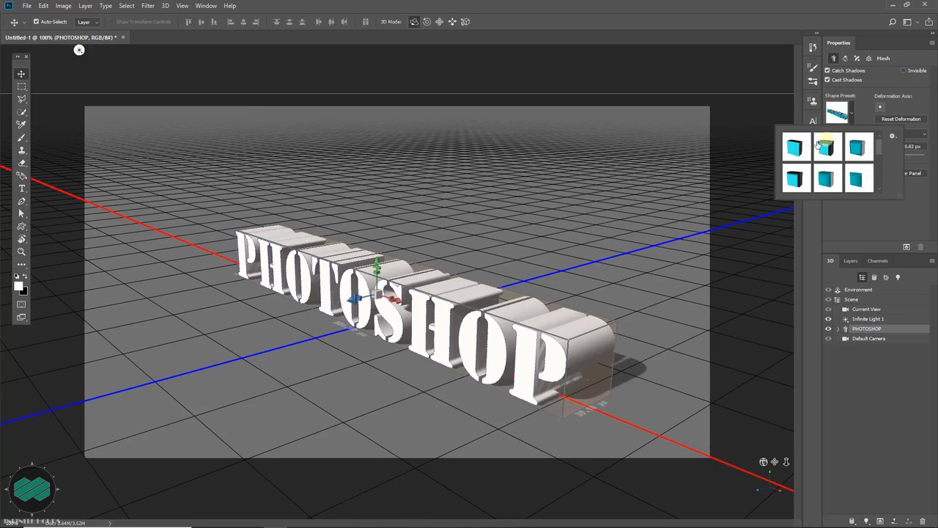
mouse_move(880, 151)
left_mouse_down()
mouse_move(881, 182)
mouse_move(882, 152)
left_mouse_up()
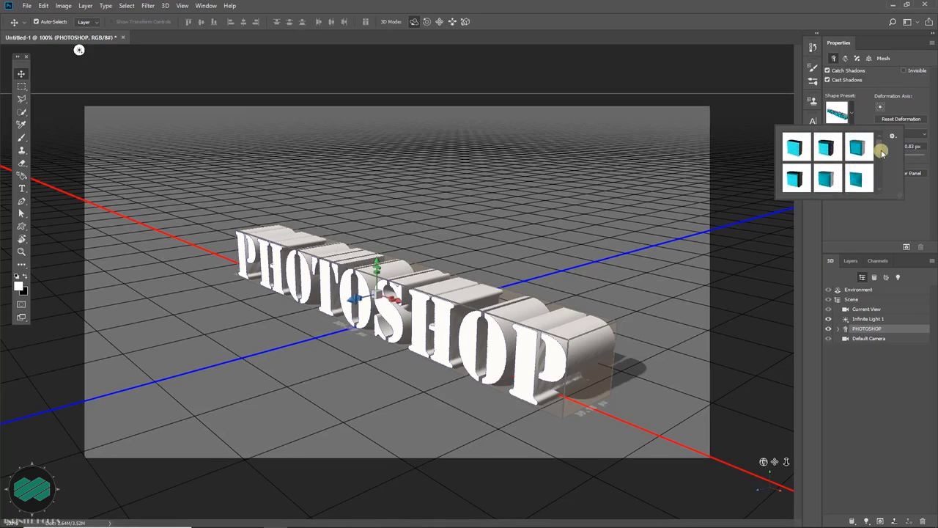
left_click(798, 150)
left_click(831, 150)
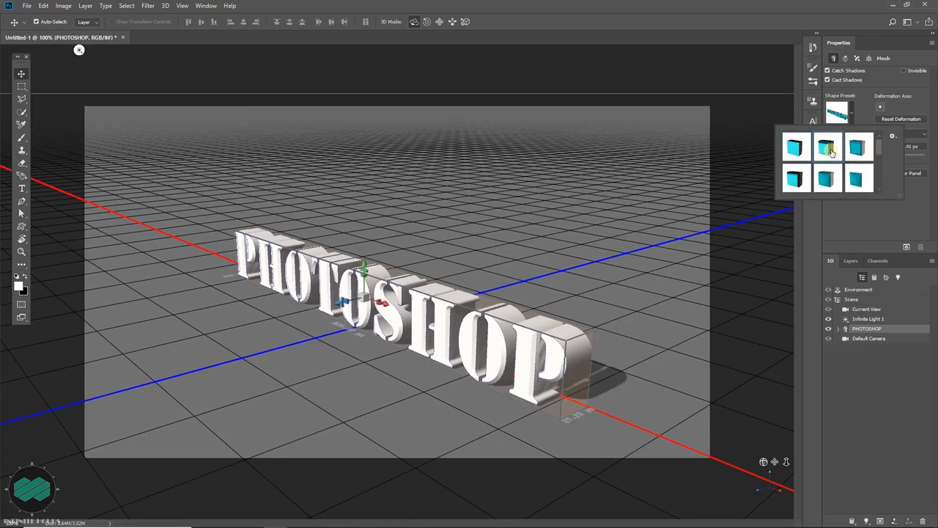
left_click(858, 150)
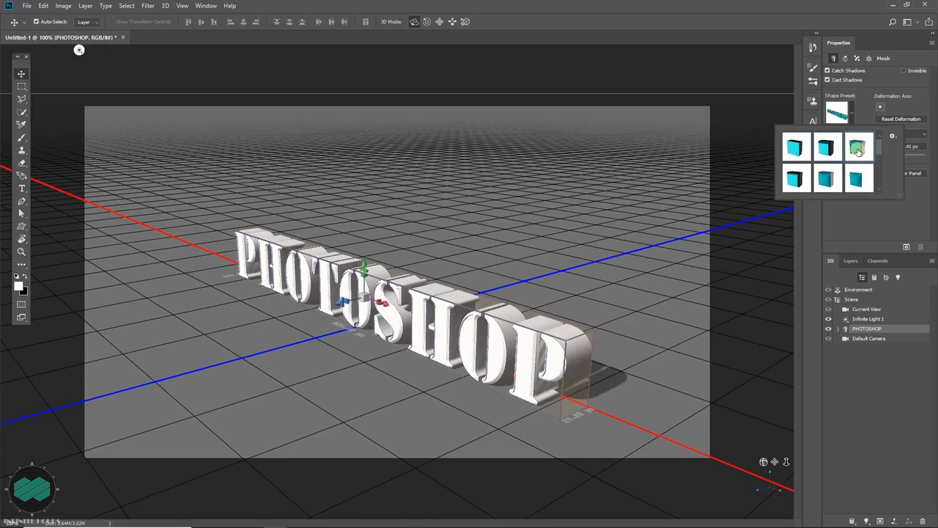
left_click(794, 151)
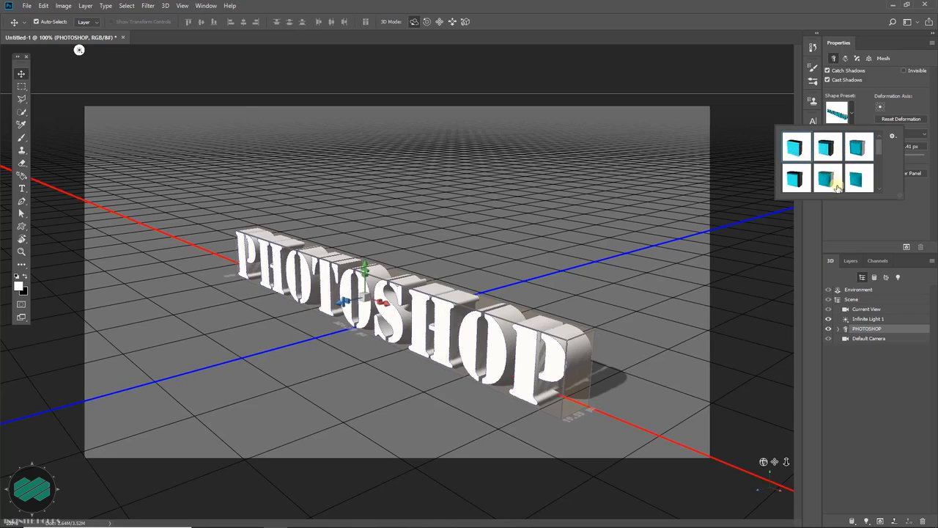
left_click(857, 211)
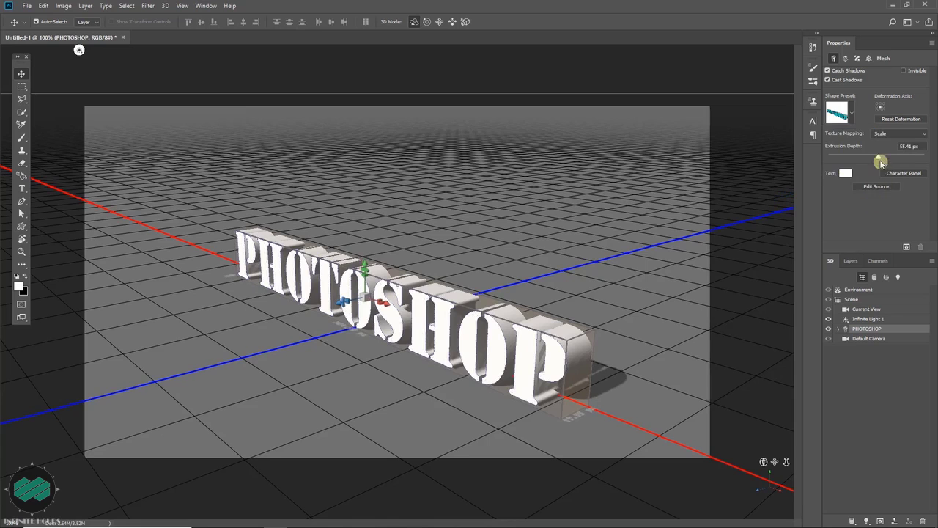
Set the extrusion depth of the PHOTOSHOP text to 107.87 px and check it from a higher angle.
left_click_drag(878, 157, 882, 156)
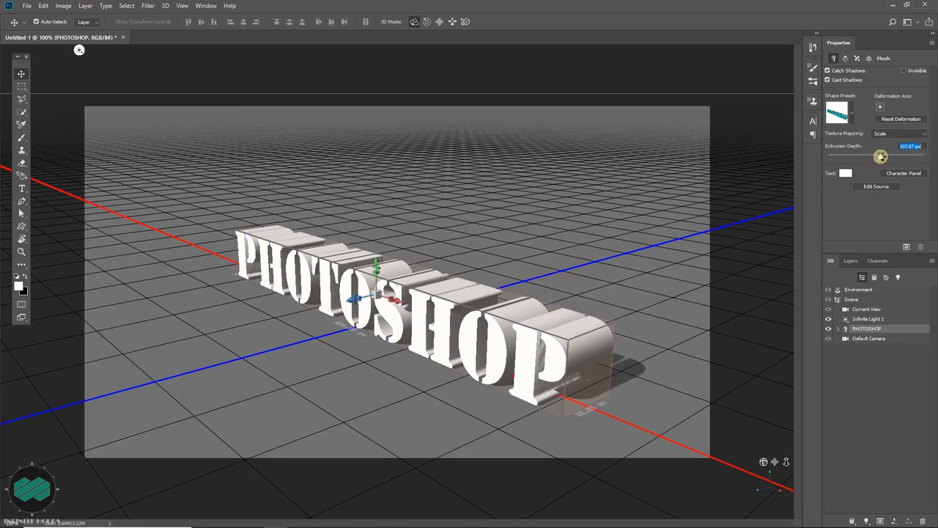
left_click_drag(763, 463, 767, 469)
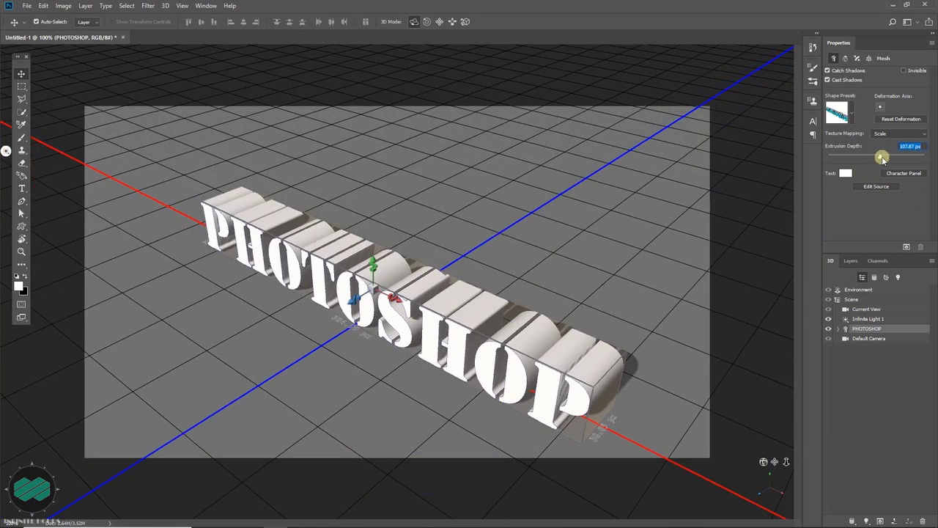
left_click_drag(882, 159, 881, 159)
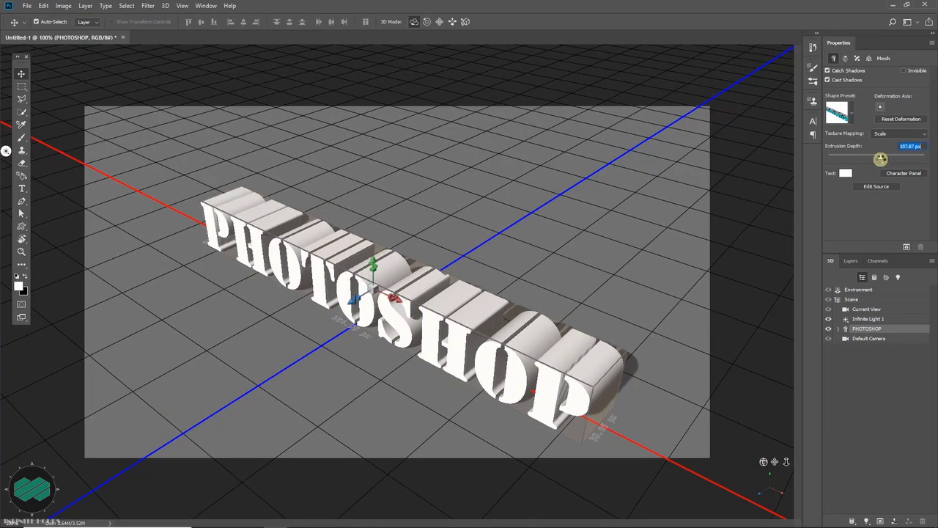
Change the 3D text colour to bright green, about H 131, S 73, B 94.
left_click(846, 174)
mouse_move(678, 215)
left_mouse_down()
mouse_move(667, 203)
mouse_move(657, 217)
mouse_move(663, 205)
left_mouse_up()
mouse_move(678, 243)
left_mouse_down()
mouse_move(690, 205)
mouse_move(670, 199)
left_mouse_up()
left_click(716, 272)
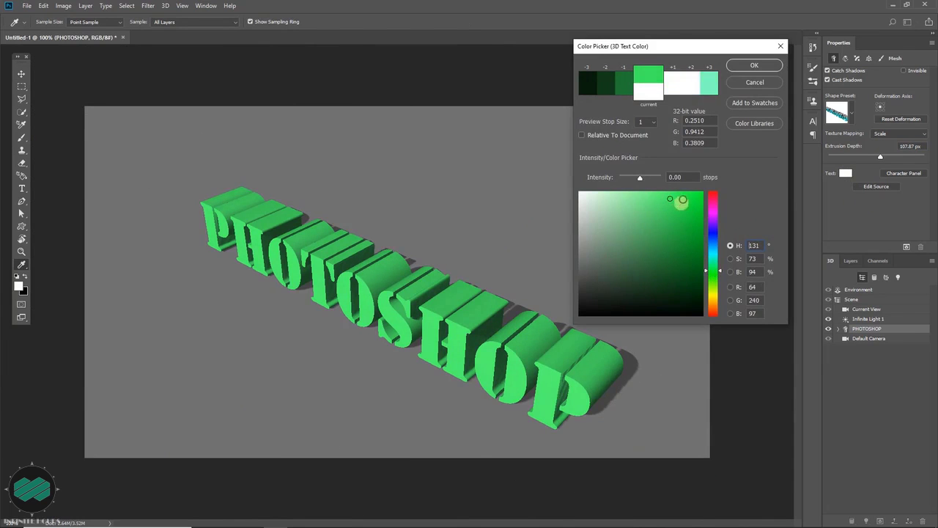
left_click(754, 67)
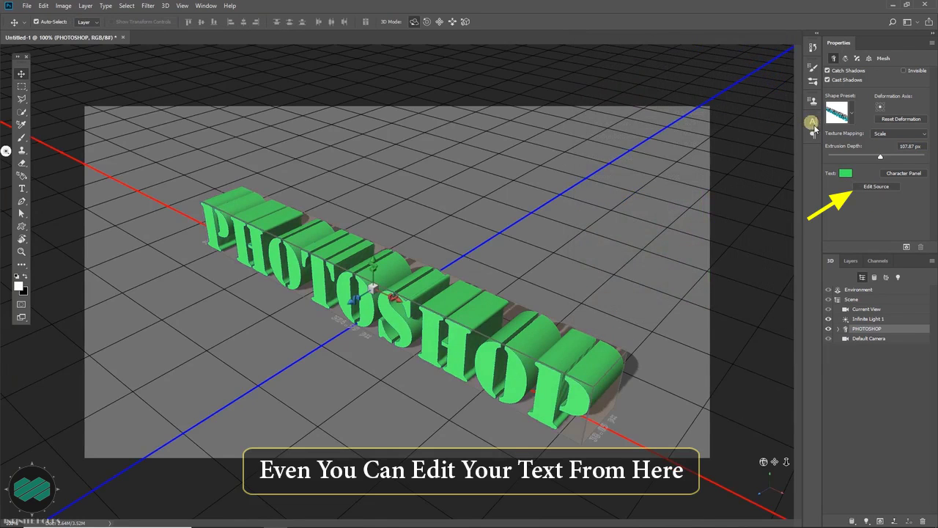
Edit the 3D text's source to read PHOTOSHOP.COM, save it, and return to the Untitled-1 document.
left_click(879, 186)
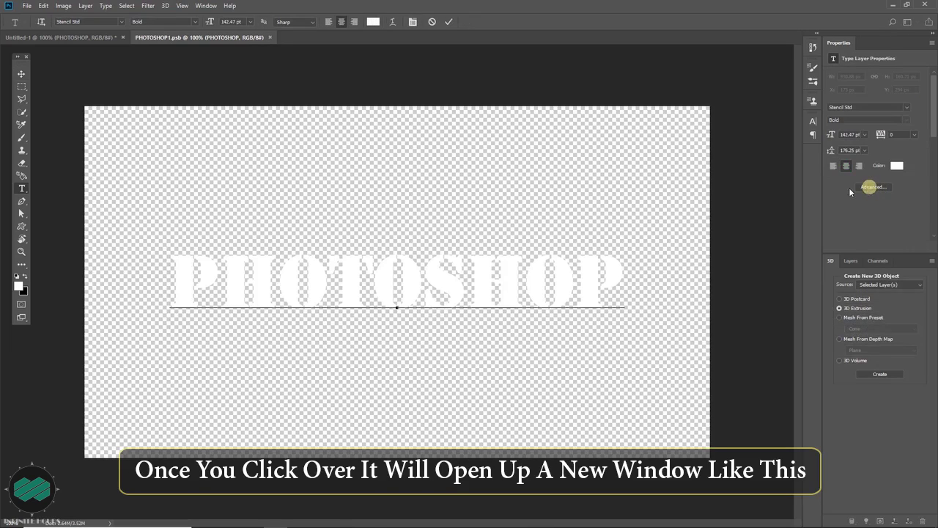
left_click(619, 289)
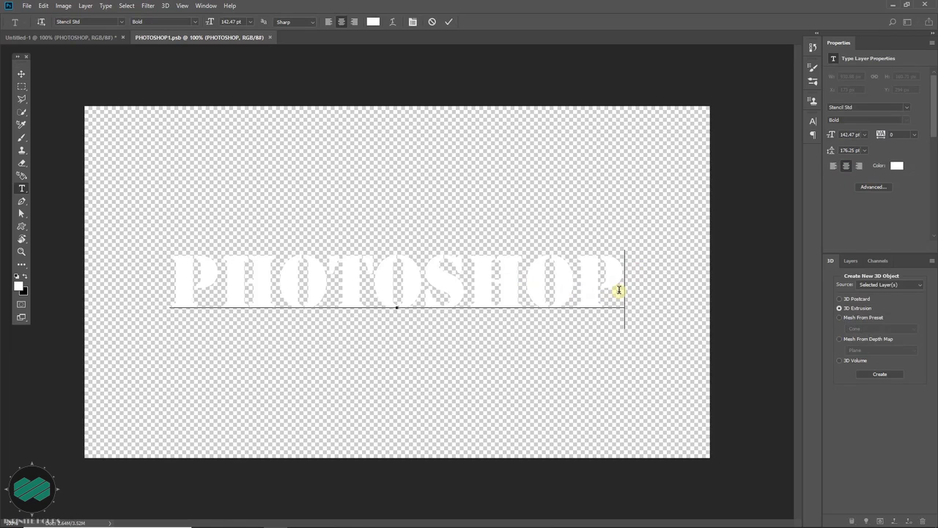
type("COM")
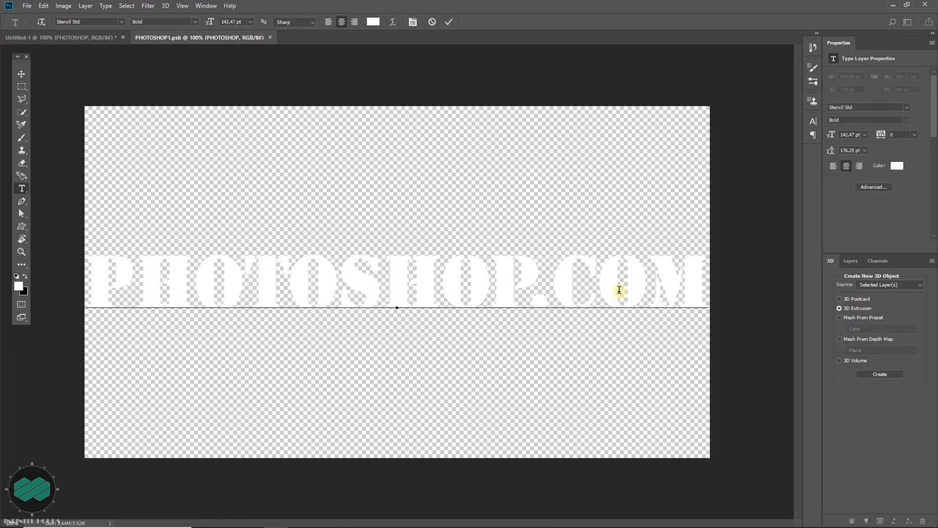
key("ctrl+Return")
key("v")
key("ctrl+s")
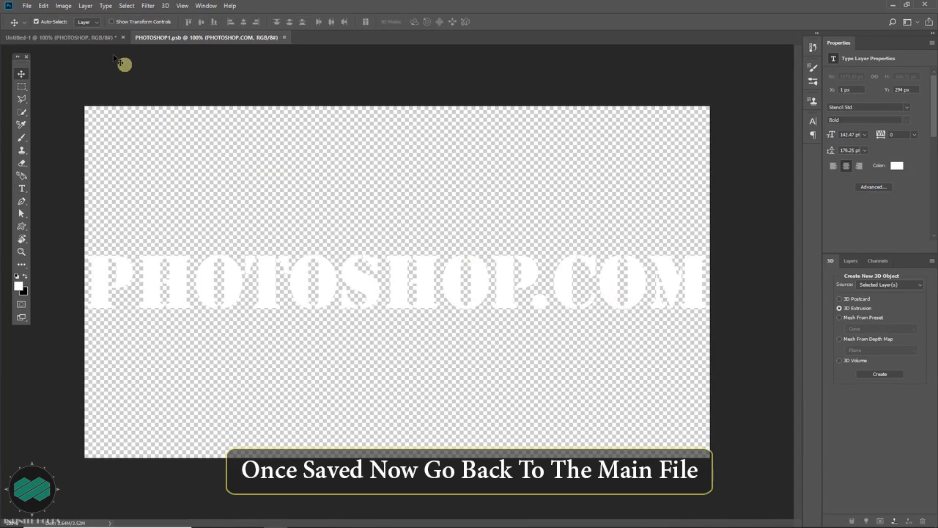
left_click(94, 37)
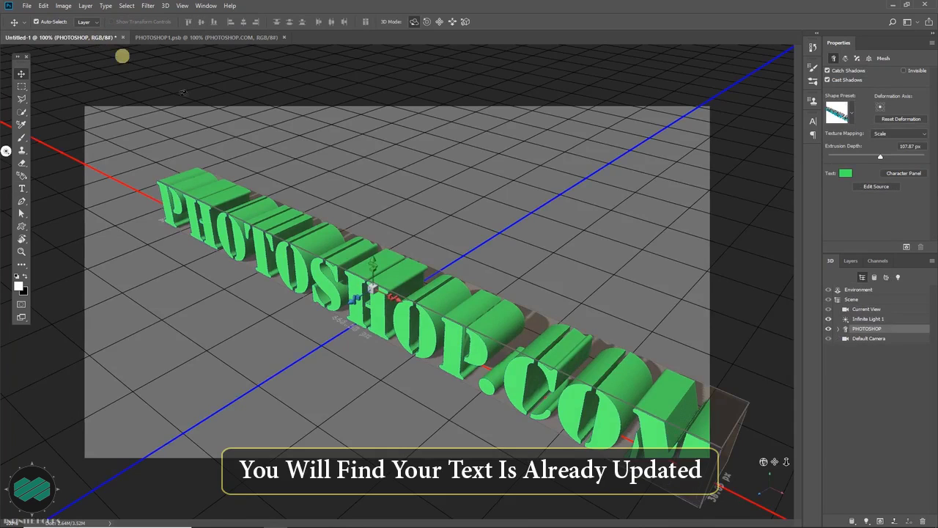
Select the PHOTOSHOP.COM mesh, show its Deform settings and increase the extrusion depth to about 146 px.
left_click_drag(760, 462, 785, 465)
left_click(677, 441)
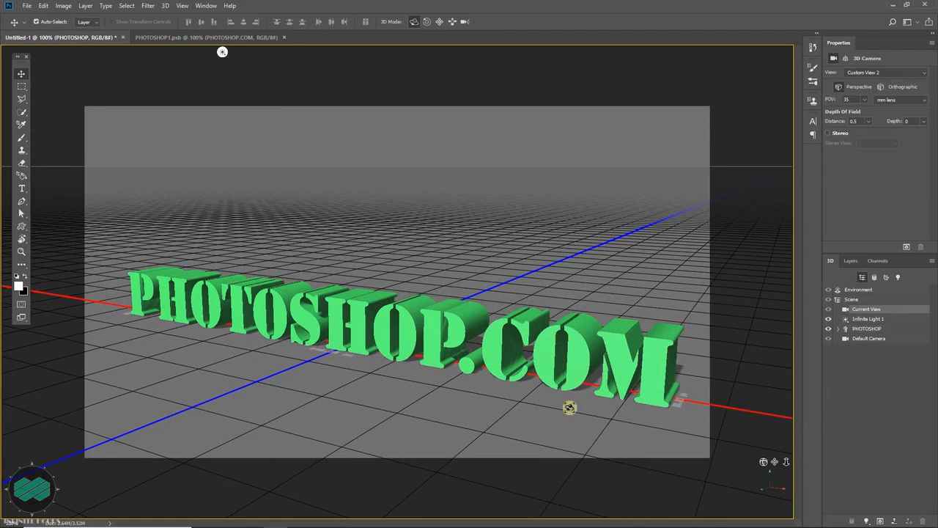
left_click(619, 349)
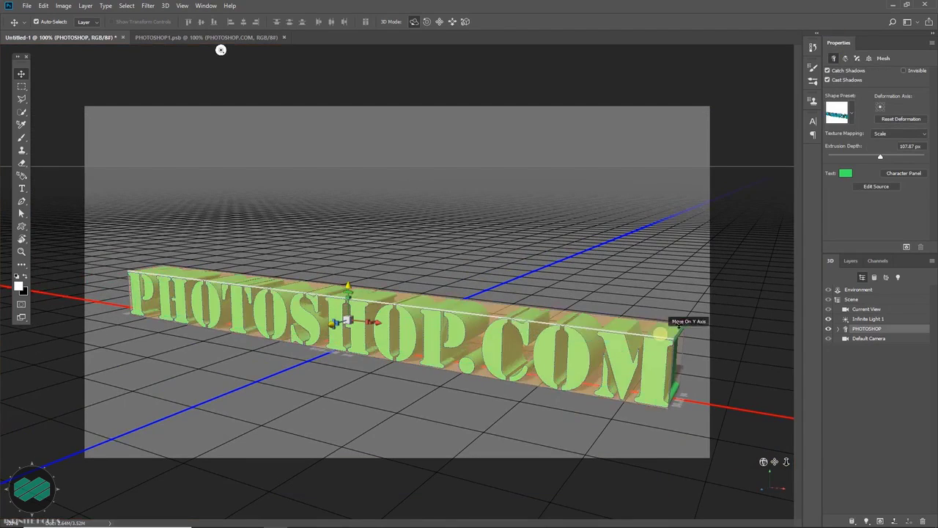
left_click(847, 59)
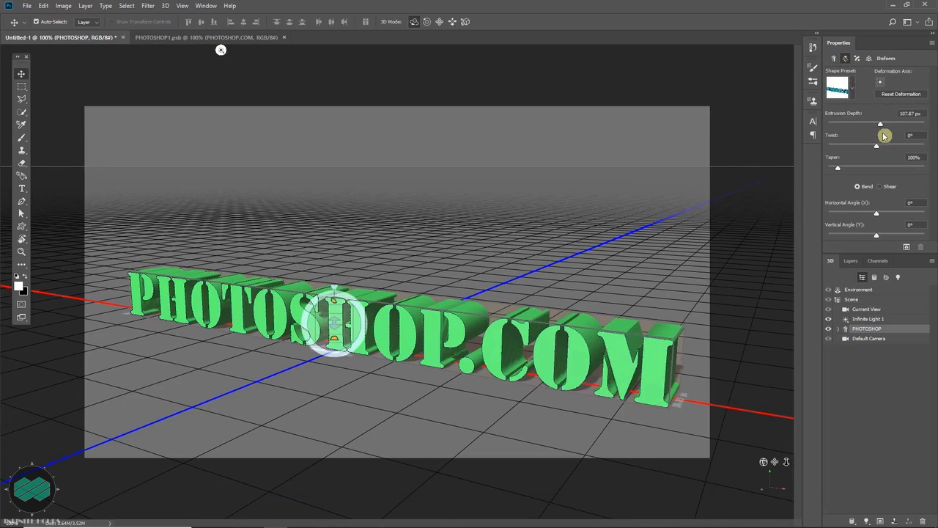
left_click_drag(880, 124, 882, 123)
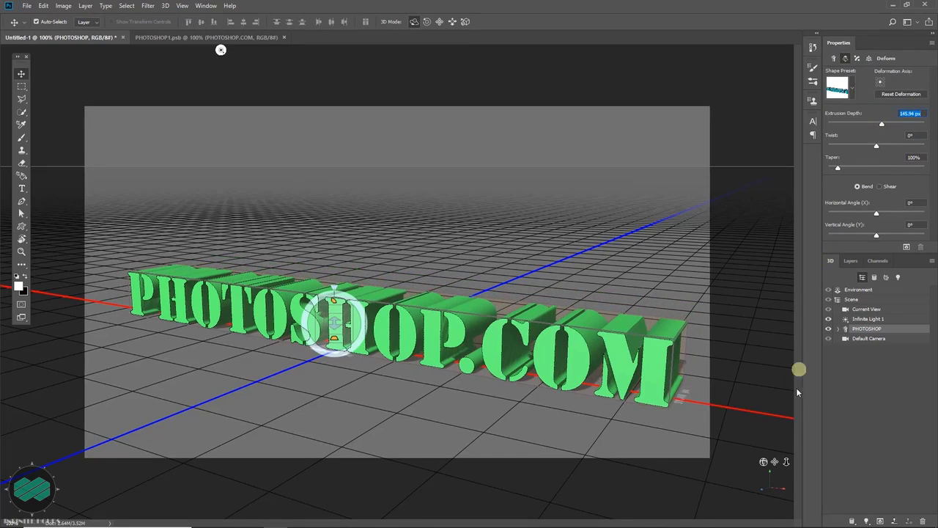
left_click_drag(763, 462, 763, 464)
Try twisting and tapering the extruded text, returning Twist to 0° and Taper to 100%.
left_click_drag(876, 147, 876, 145)
left_click_drag(876, 144, 876, 145)
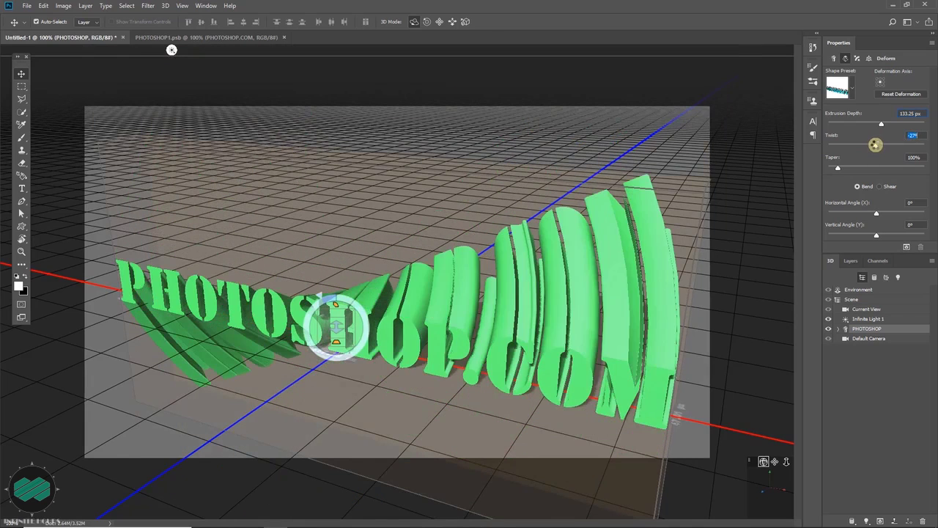
type("0")
key("Return")
left_click_drag(840, 171, 837, 167)
type("100")
key("Return")
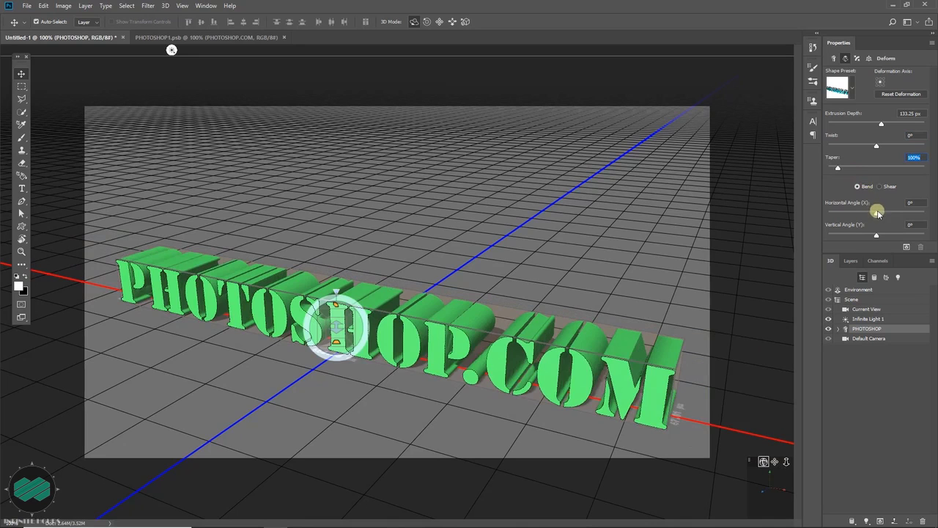
Try bending the extruded text by its horizontal and vertical angles, undoing the changes.
left_click_drag(877, 215, 873, 211)
key("ctrl+z")
key("ctrl+z")
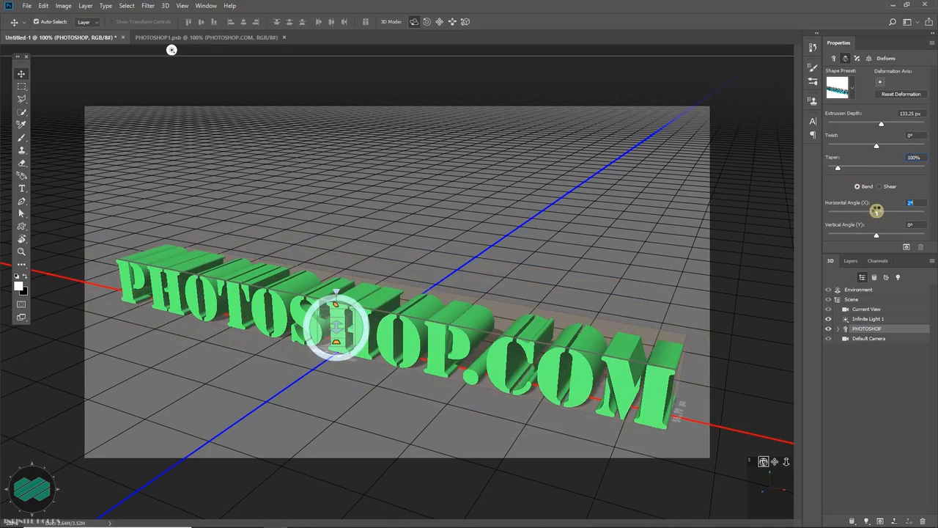
mouse_move(878, 236)
left_mouse_down()
mouse_move(869, 233)
mouse_move(881, 233)
left_mouse_up()
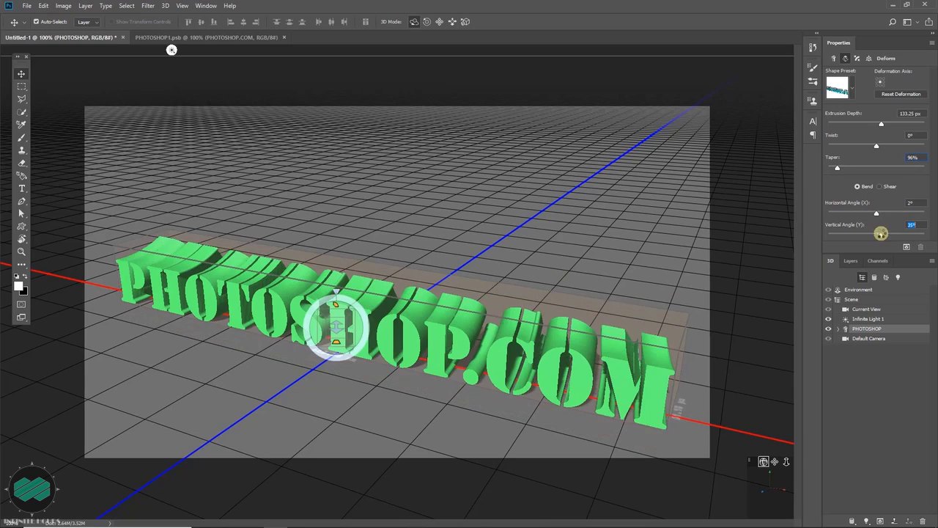
key("ctrl+z")
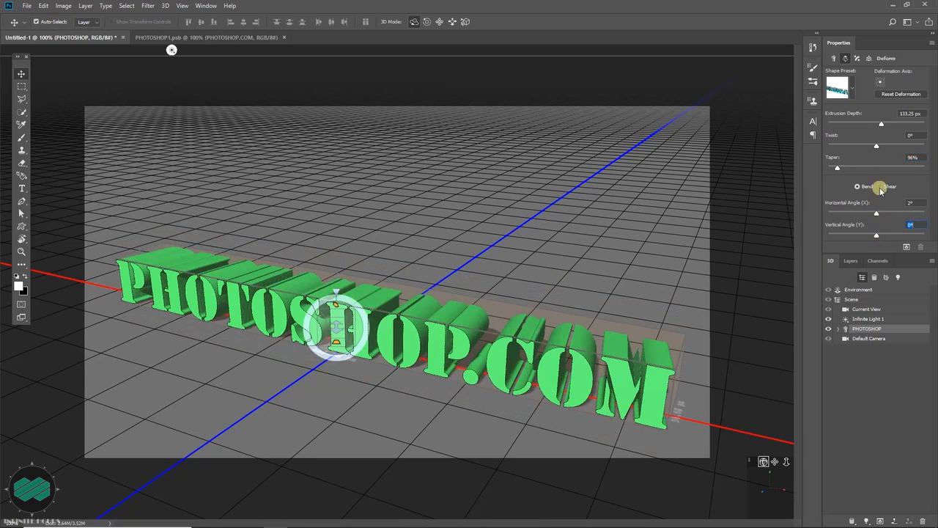
Try shearing the extruded text by its horizontal and vertical angles, and reset all deformations on the mesh.
left_click(880, 187)
left_click_drag(875, 215, 879, 230)
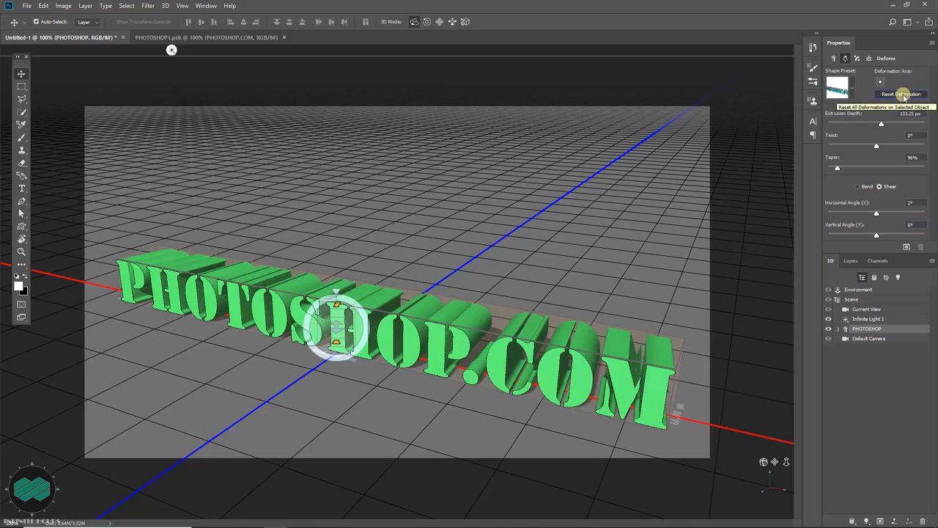
left_click(904, 96)
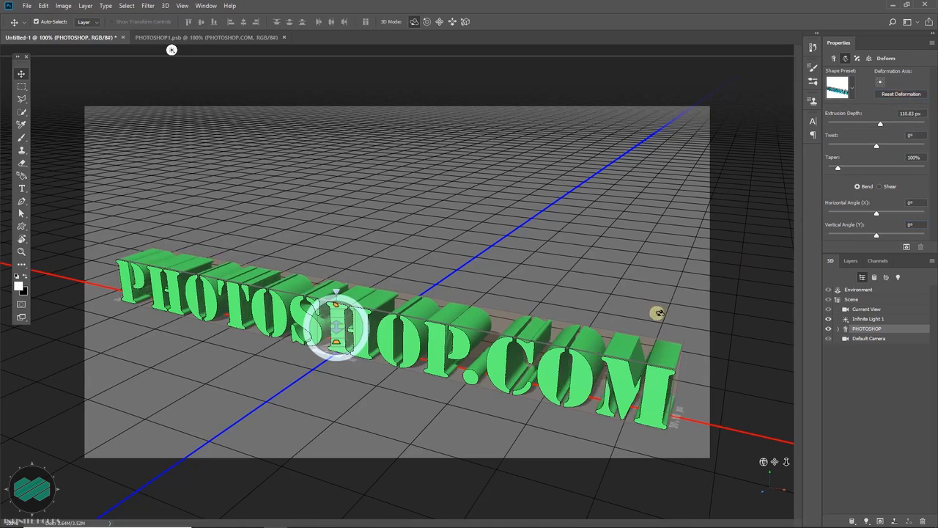
Show the text mesh's Cap settings for the Front side and set the bevel width to 21%.
left_click_drag(858, 255, 857, 281)
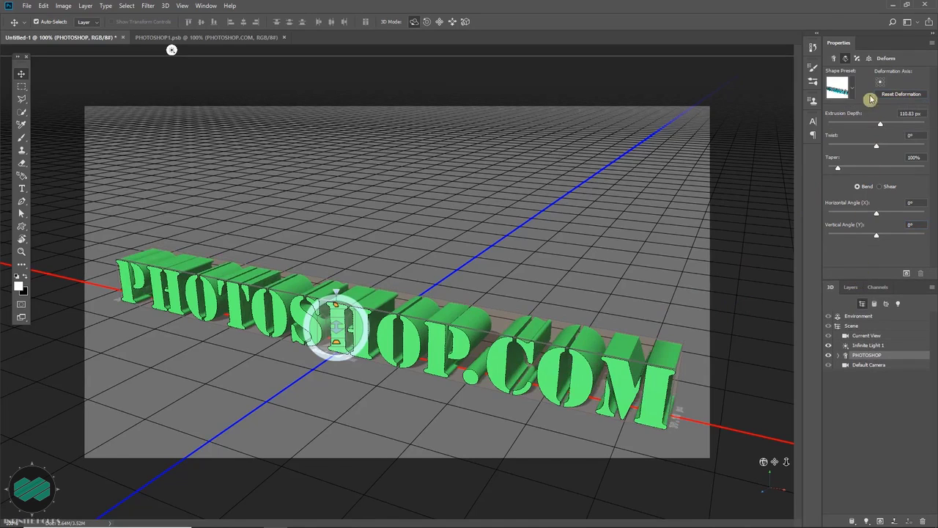
left_click(858, 59)
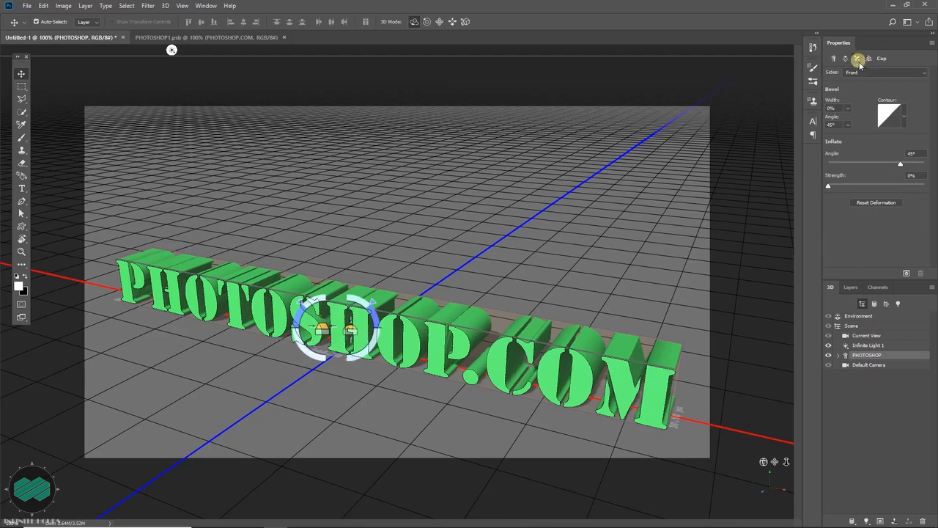
left_click(882, 73)
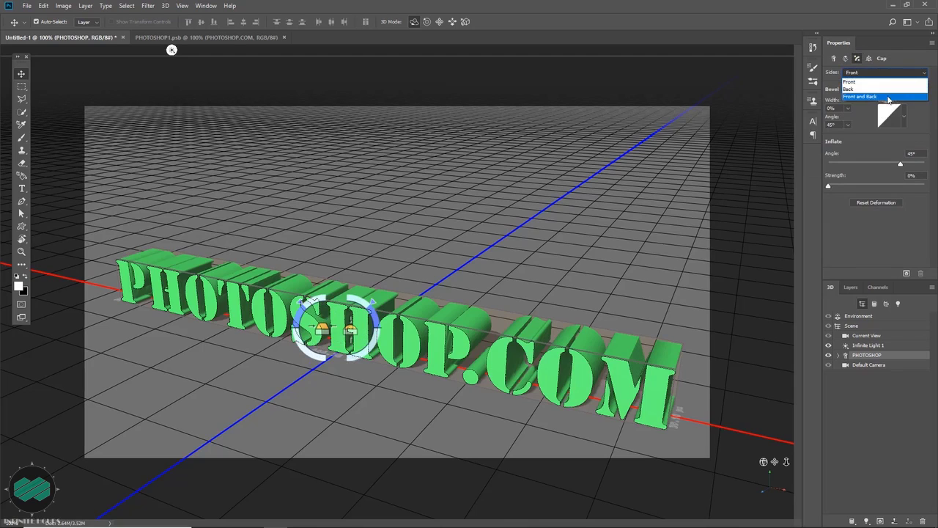
left_click(883, 83)
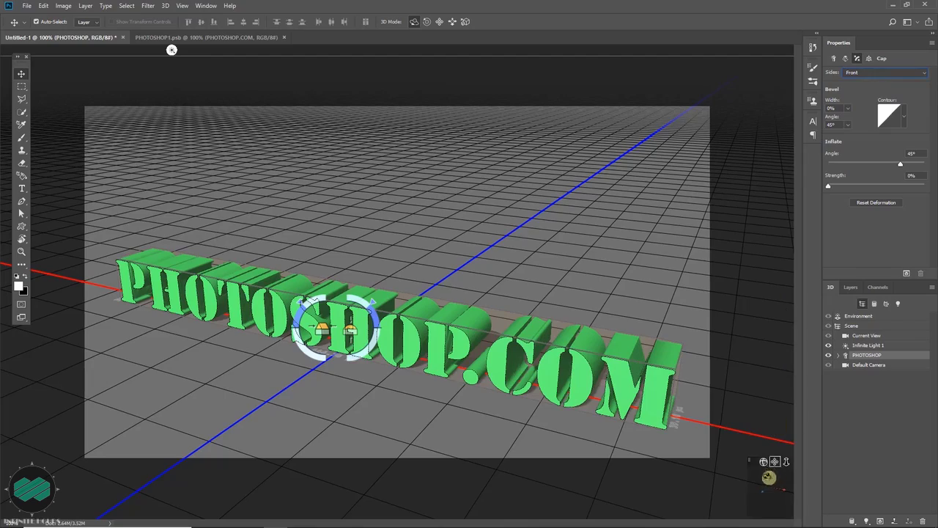
left_click_drag(784, 461, 806, 502)
left_click_drag(771, 462, 790, 473)
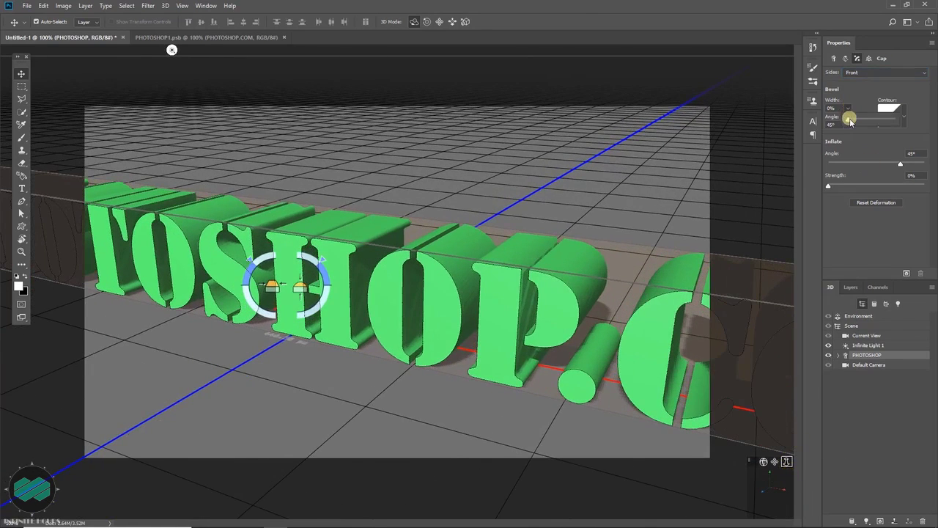
left_click_drag(850, 122, 858, 119)
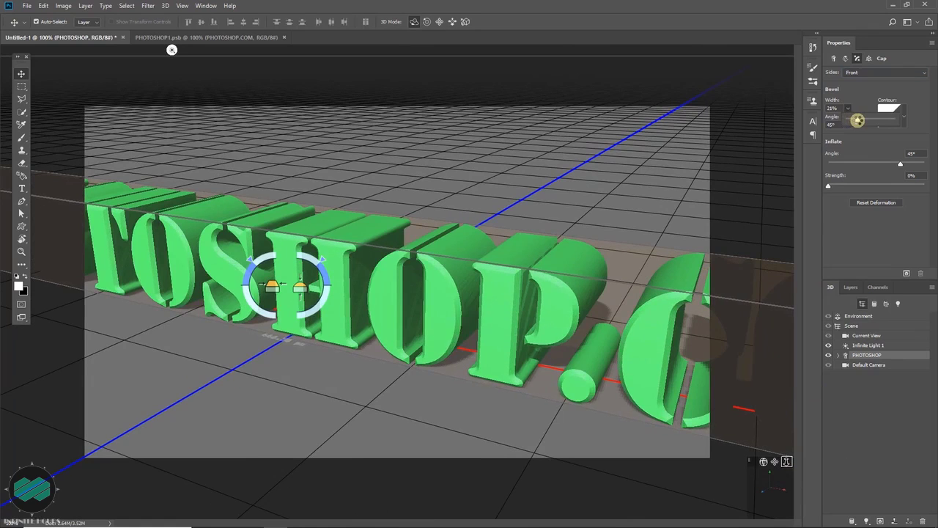
left_click_drag(783, 460, 794, 480)
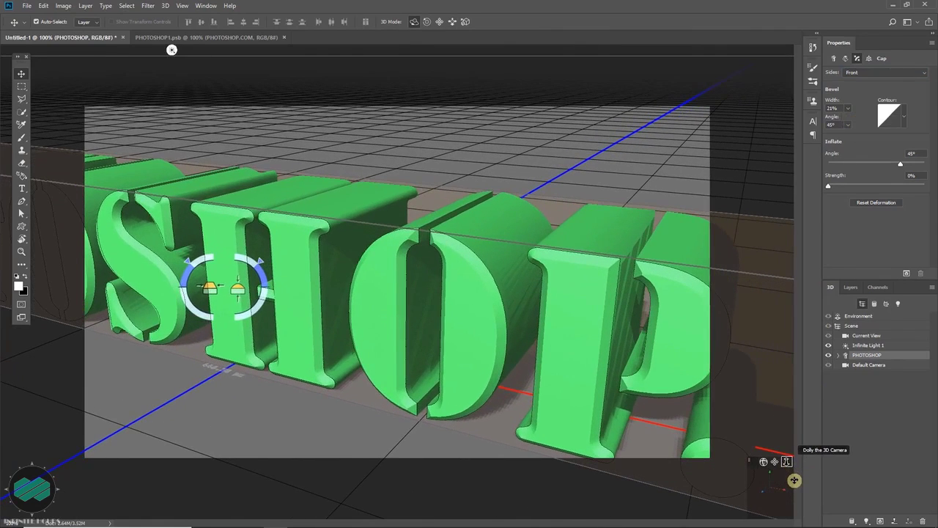
Set the front bevel angle to 53° and try the inflate angle and strength, leaving them at 45° and 0%.
left_click(848, 125)
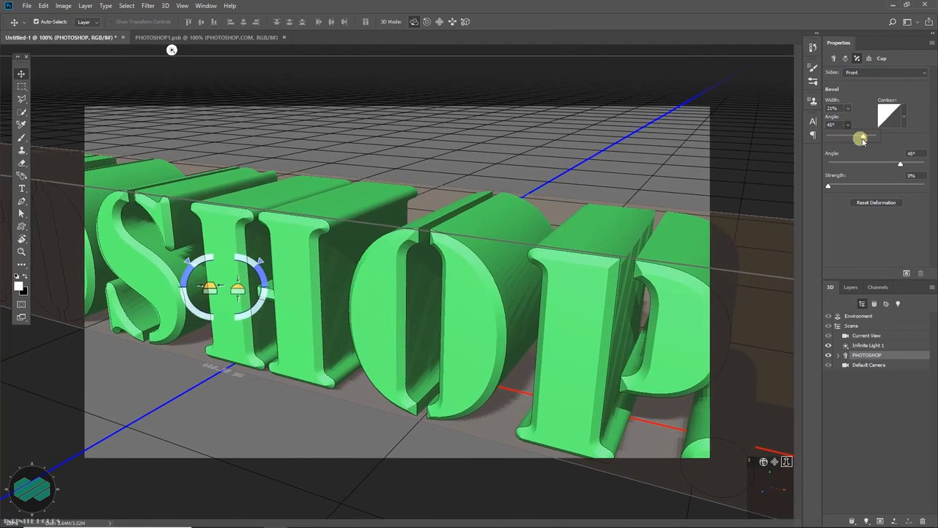
mouse_move(865, 138)
left_mouse_down()
mouse_move(857, 134)
mouse_move(868, 139)
left_mouse_up()
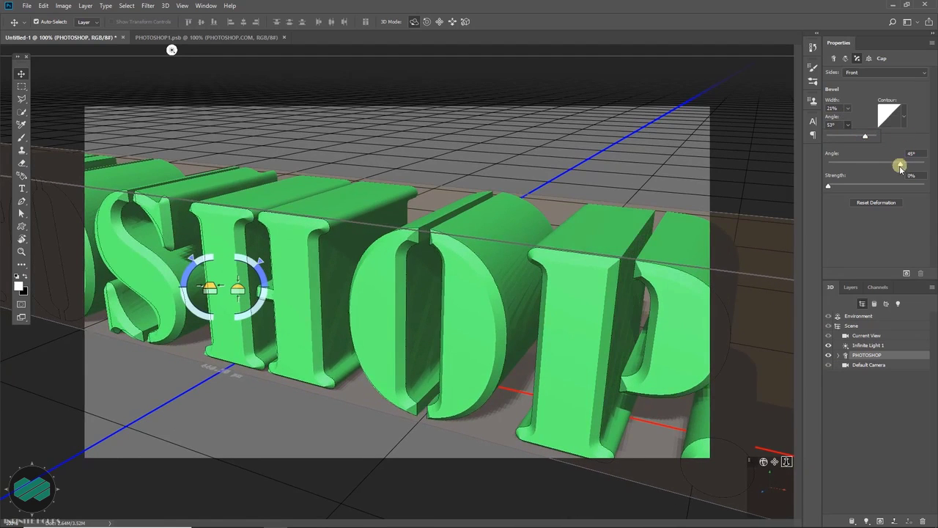
mouse_move(902, 167)
left_mouse_down()
mouse_move(908, 160)
mouse_move(901, 163)
left_mouse_up()
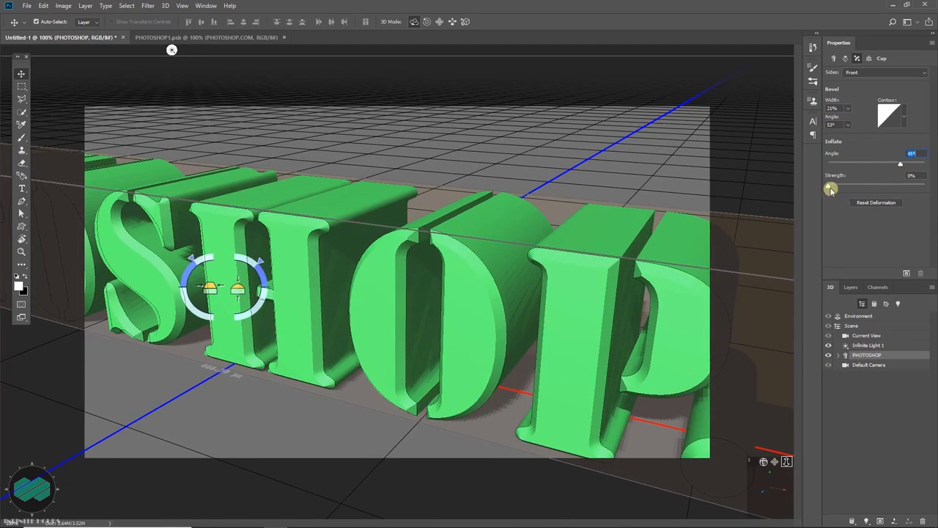
left_click_drag(829, 186, 822, 185)
Try several bevel contour presets on the text's front, finishing with the asymmetrical wave-shaped contour.
left_click(905, 118)
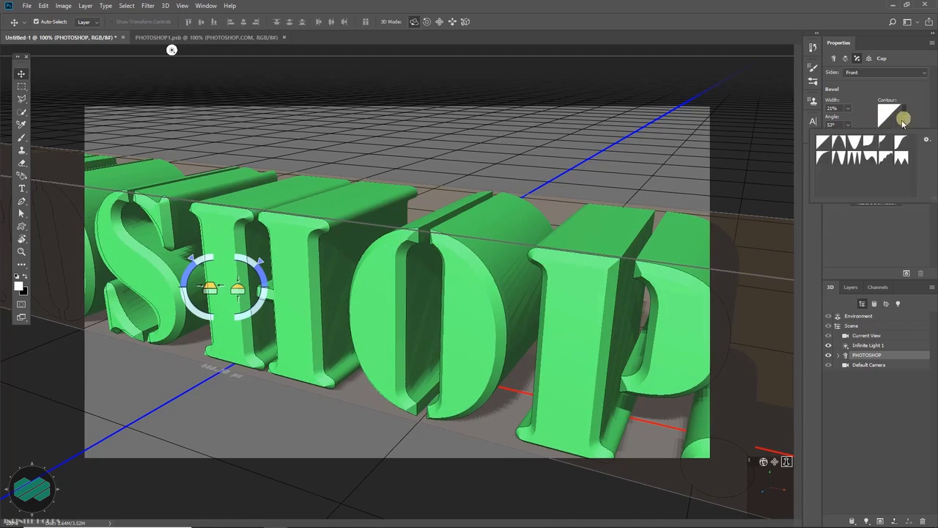
left_click(843, 162)
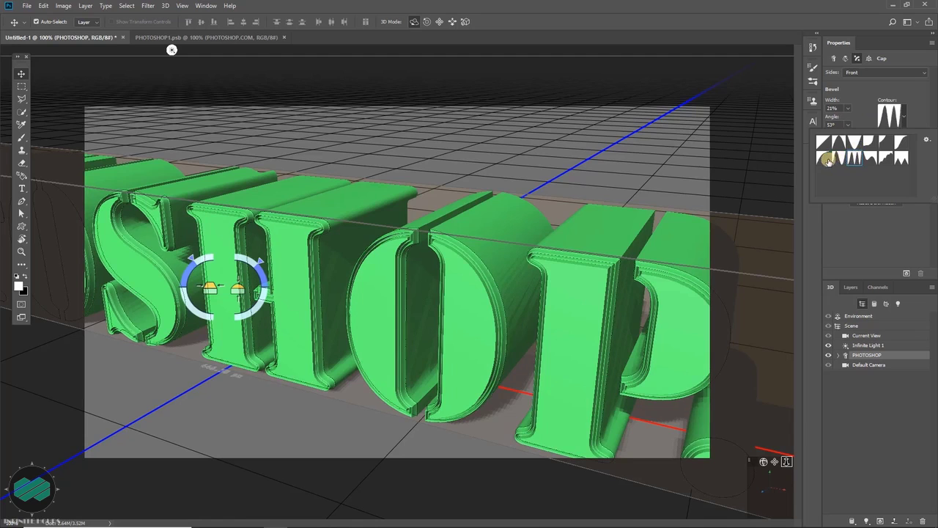
left_click(824, 141)
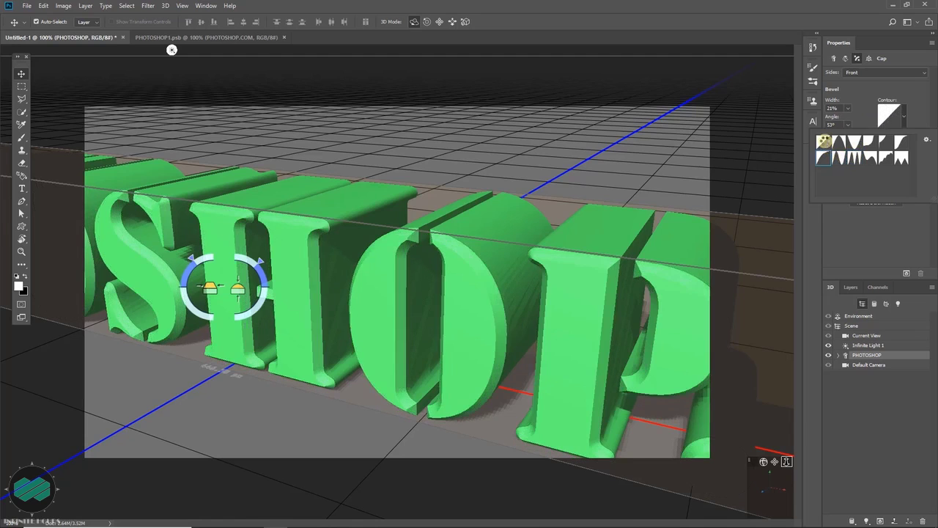
left_click(870, 158)
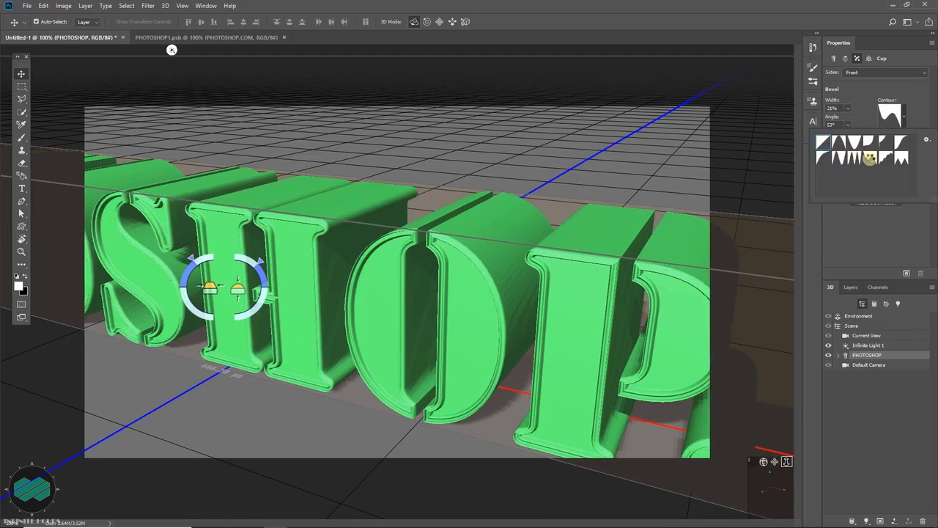
left_click(843, 118)
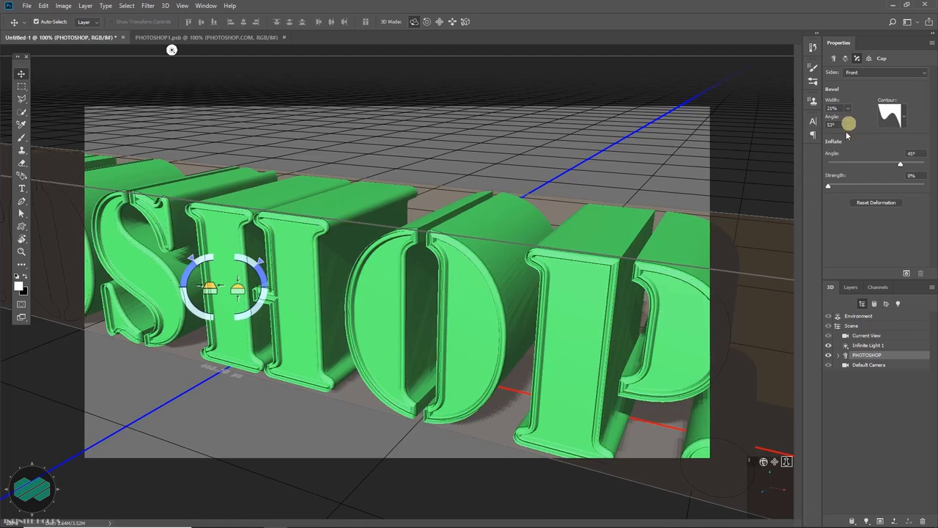
Set the front cap's inflate angle to 22° and its bevel angle to 44°.
mouse_move(900, 161)
left_mouse_down()
mouse_move(879, 161)
mouse_move(888, 166)
left_mouse_up()
left_click(848, 125)
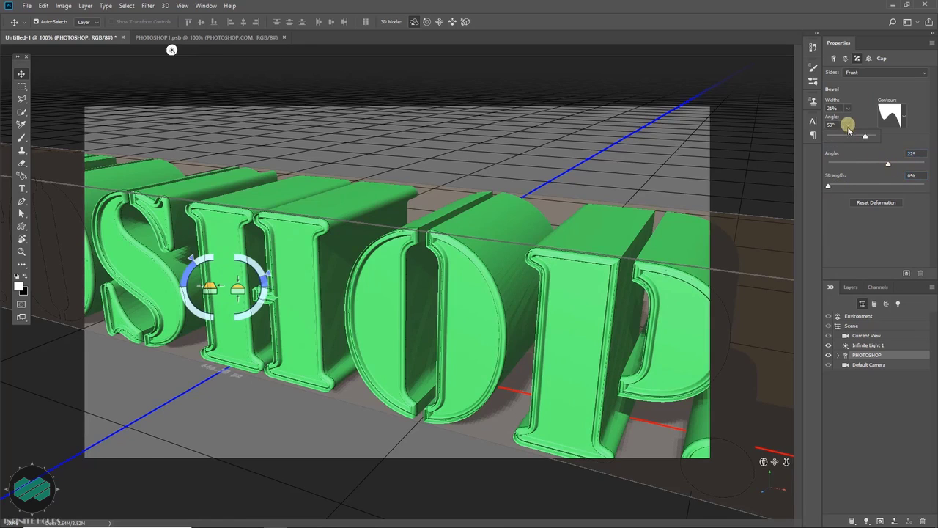
mouse_move(863, 137)
left_mouse_down()
mouse_move(854, 137)
mouse_move(863, 139)
left_mouse_up()
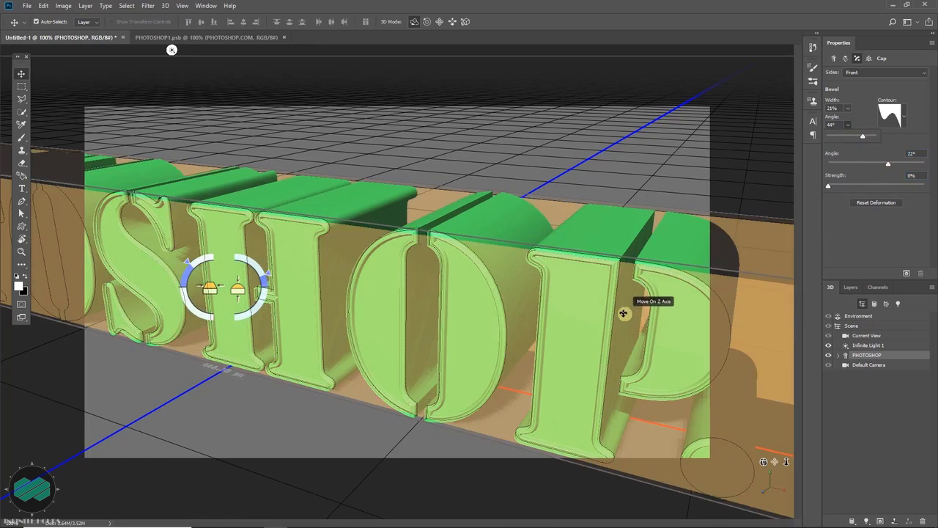
Rotate the text around its Y axis until its back side faces the camera.
left_click(371, 276)
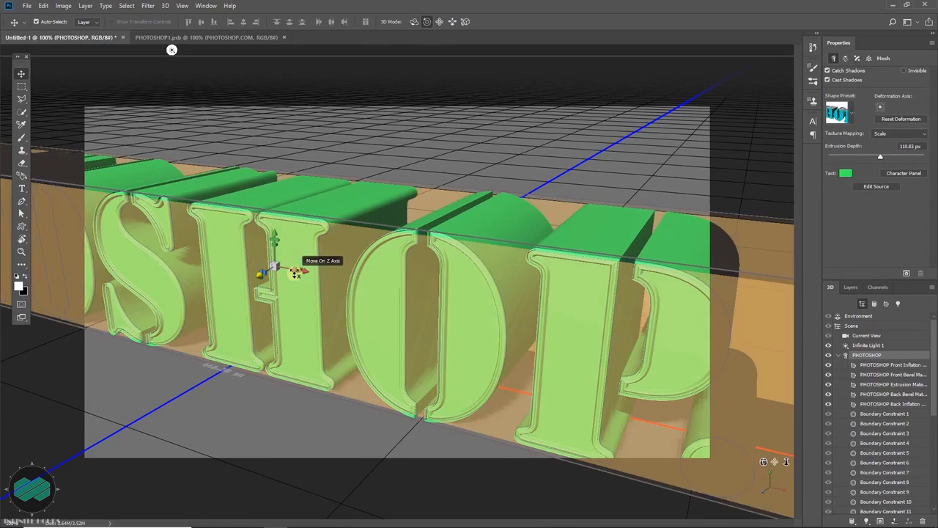
left_click_drag(301, 274, 6, 197)
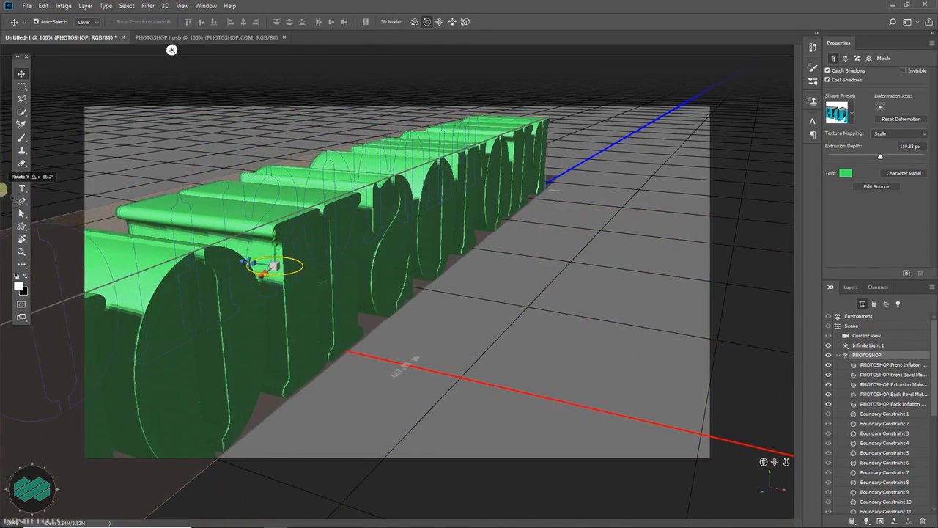
left_click_drag(266, 270, 213, 267)
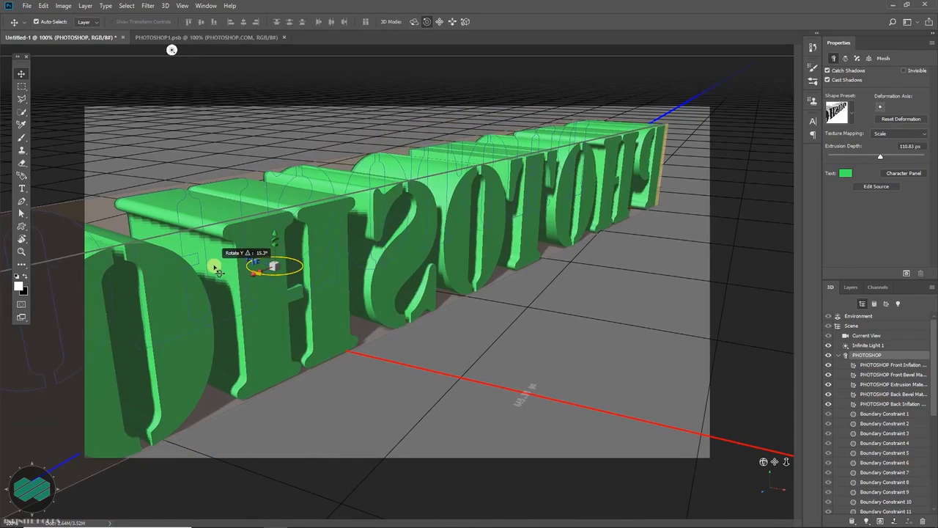
Apply the cap settings to Front and Back, with an inflate angle of 15° and strength of 18%.
left_click(857, 58)
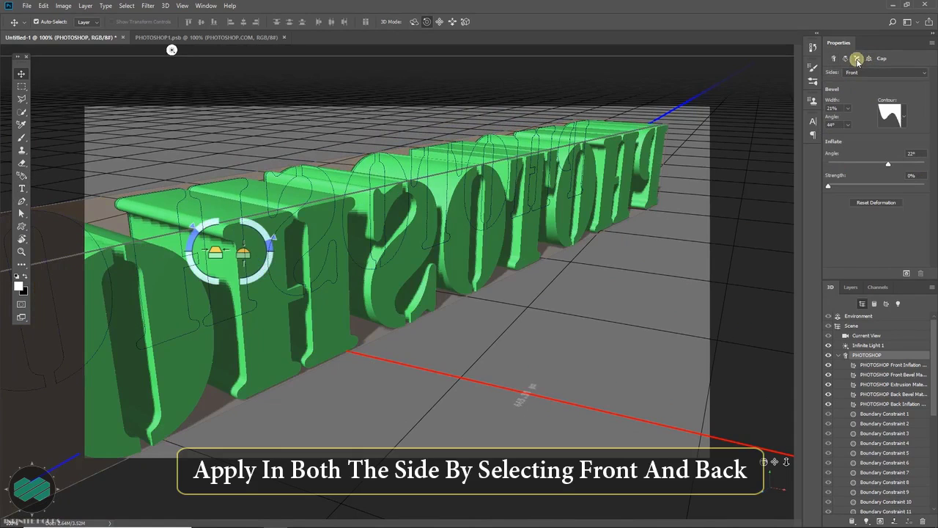
left_click(877, 72)
left_click(878, 97)
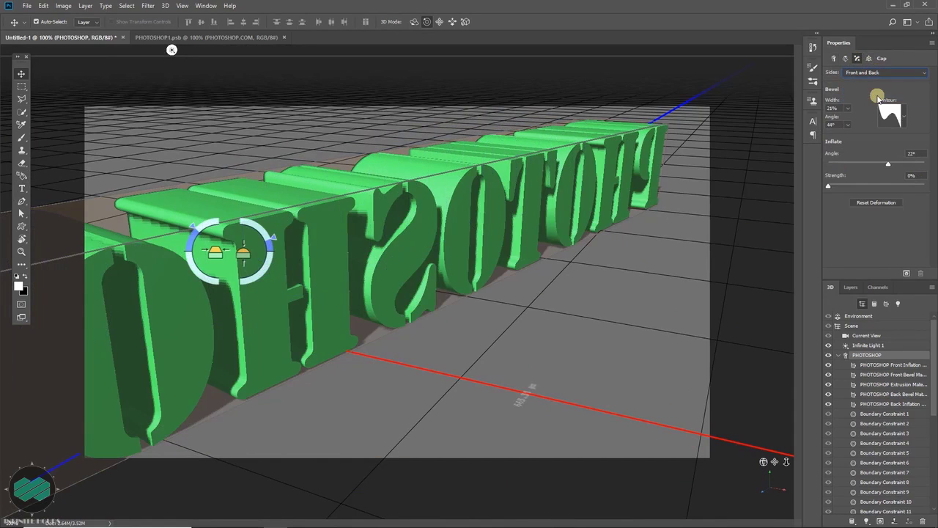
left_click_drag(887, 165, 884, 163)
left_click_drag(829, 187, 845, 183)
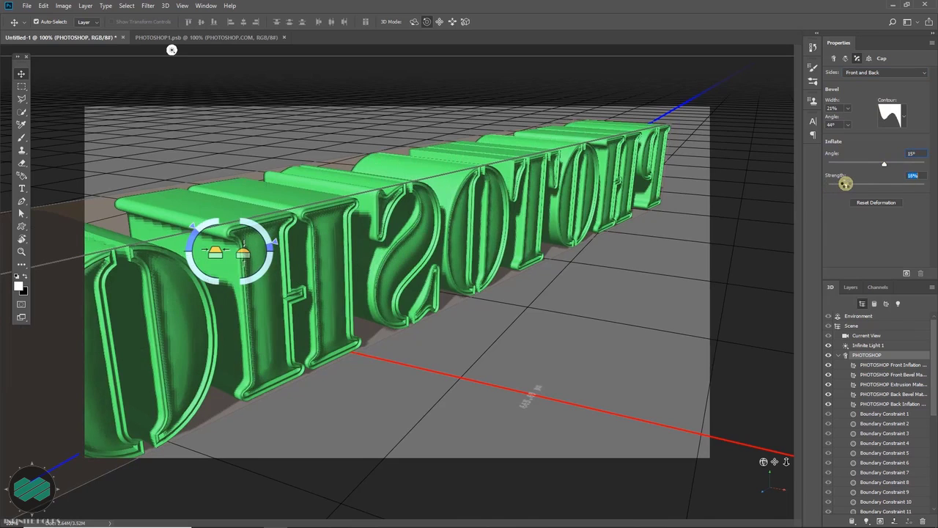
Reset all deformations on the text, turn its front to the camera and set the extrusion depth to about 159 px.
left_click(885, 203)
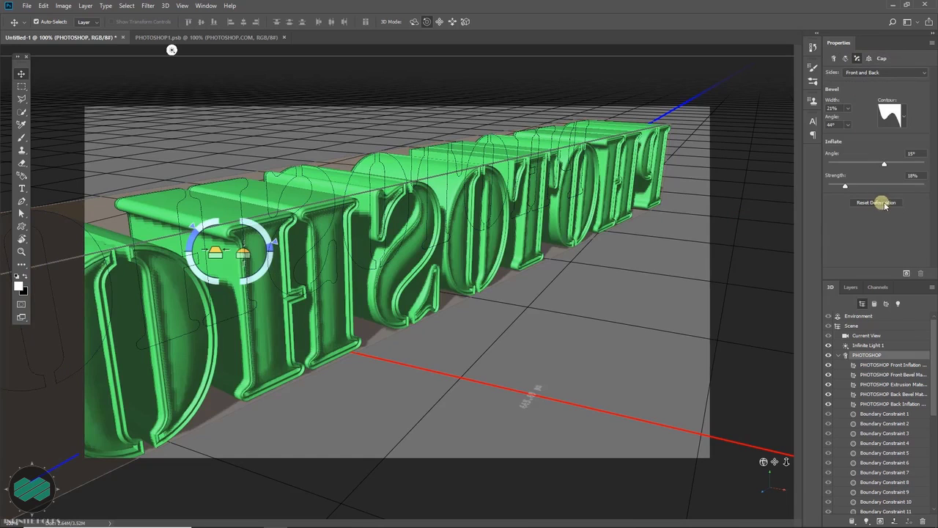
left_click(880, 204)
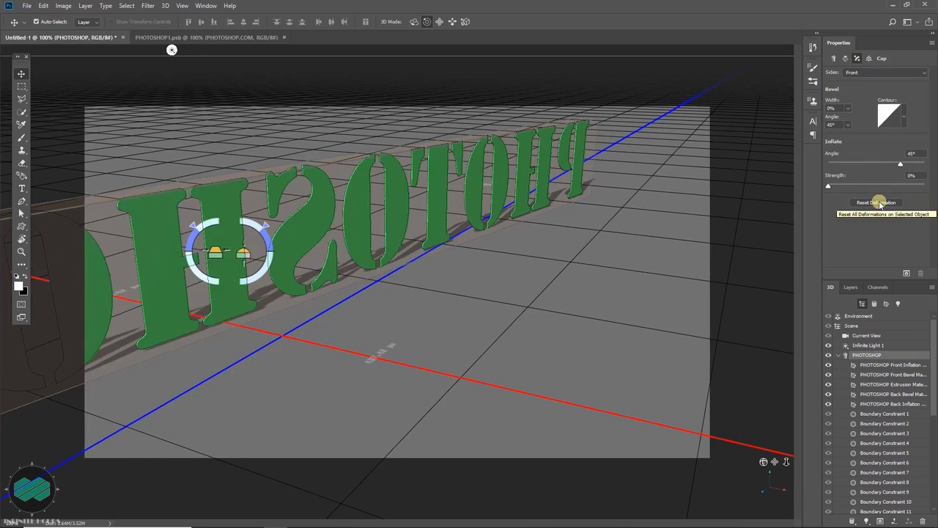
left_click_drag(214, 254, 557, 218)
left_click_drag(877, 158, 883, 155)
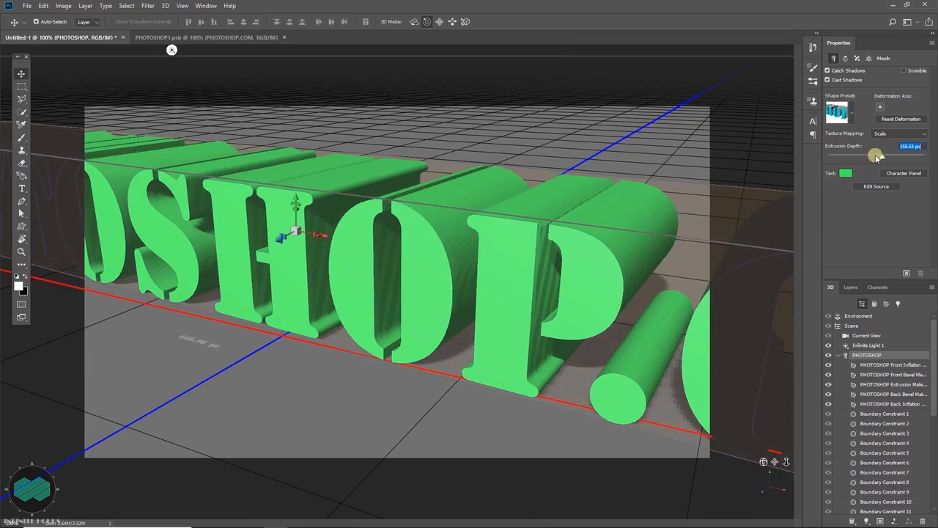
Reset the text's coordinates, move it to the ground plane and collapse its entry in the scene list.
left_click(869, 59)
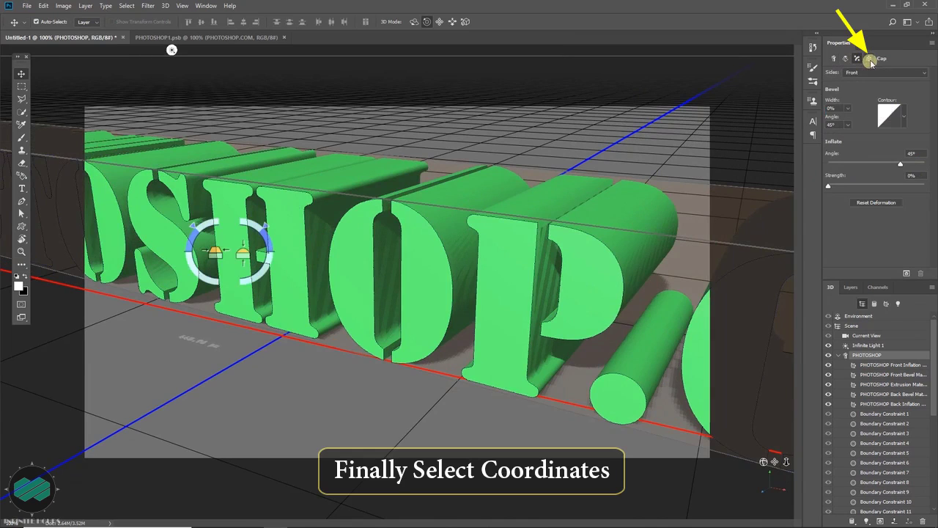
left_click(869, 60)
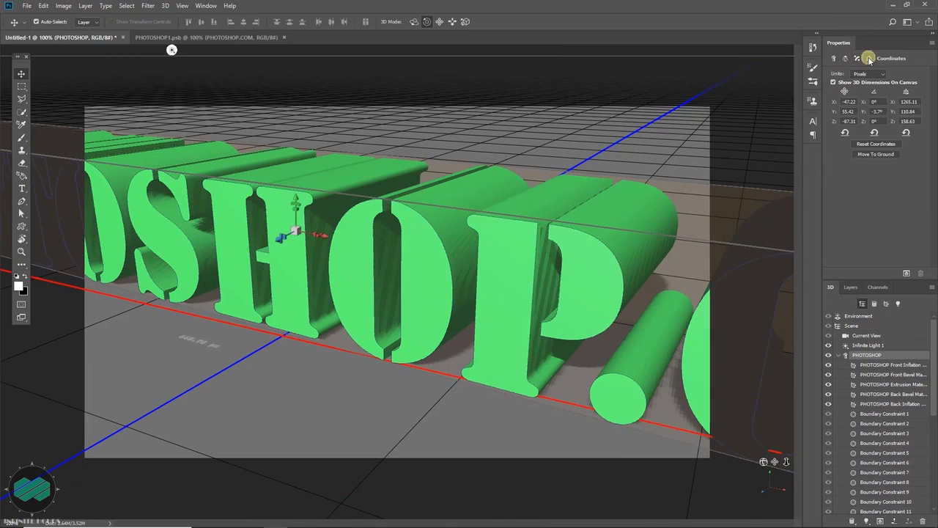
left_click_drag(785, 462, 786, 411)
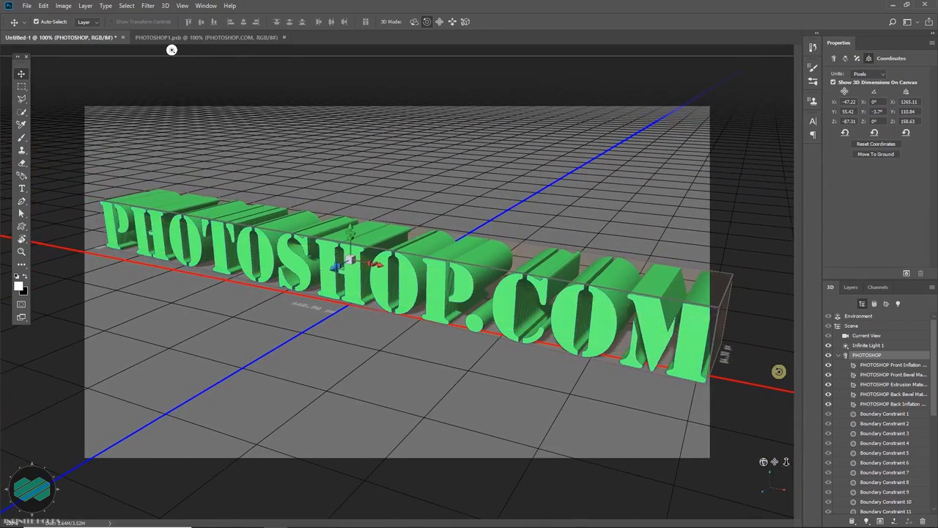
left_click(886, 145)
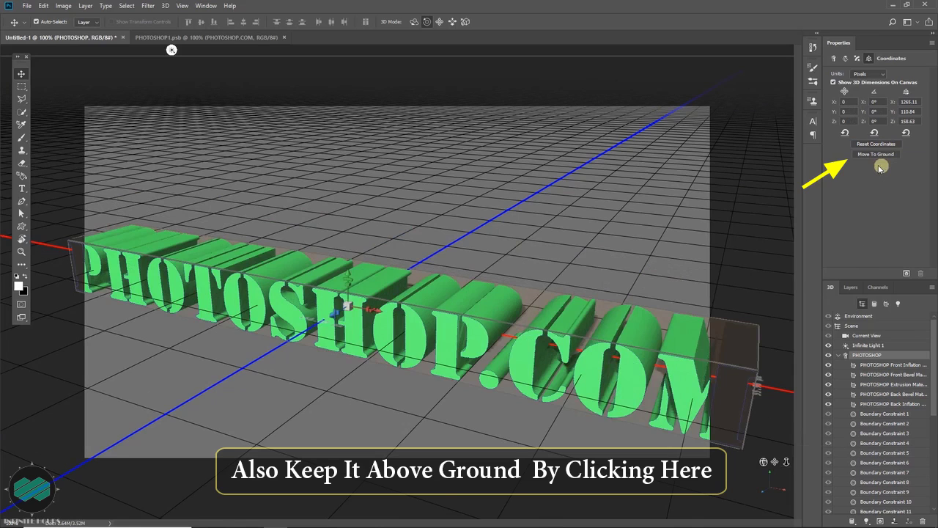
left_click(876, 154)
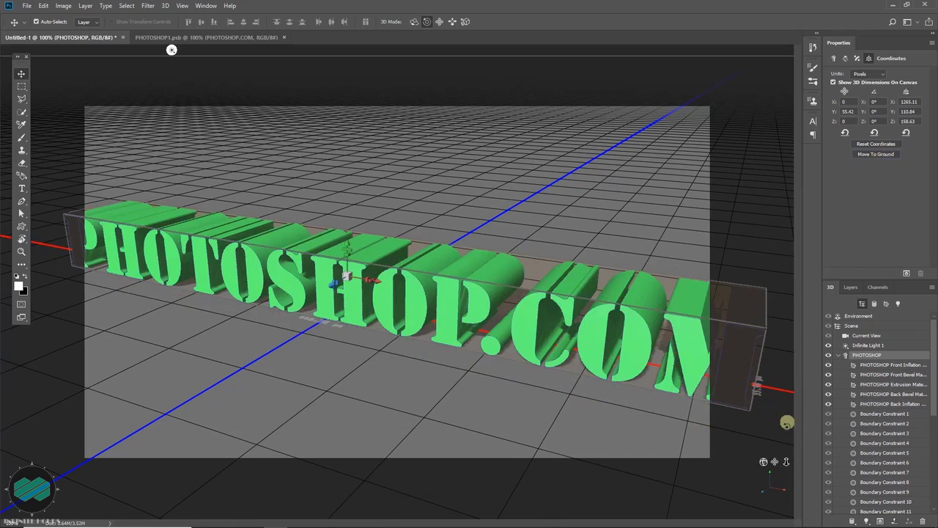
left_click_drag(787, 462, 787, 453)
left_click(843, 356)
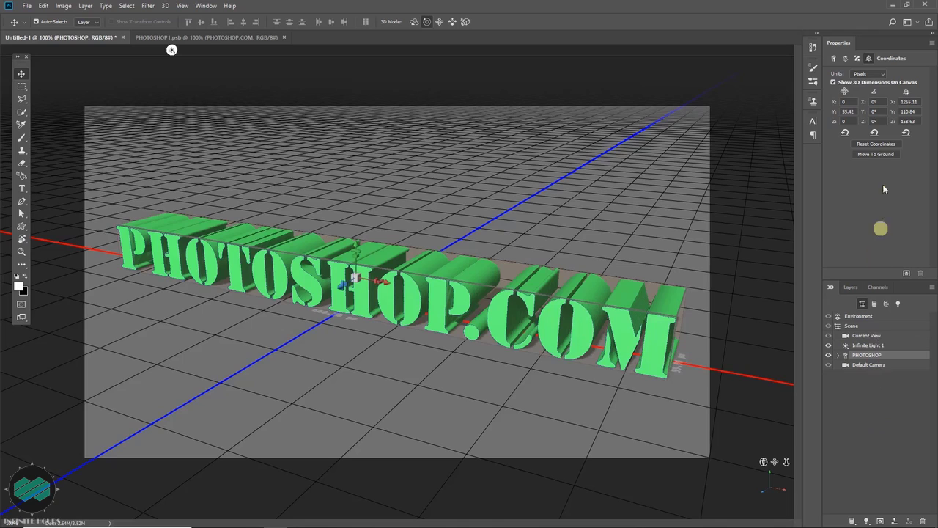
Select the Current View camera and roll it until the text's baseline tilts slightly upward.
left_click(834, 59)
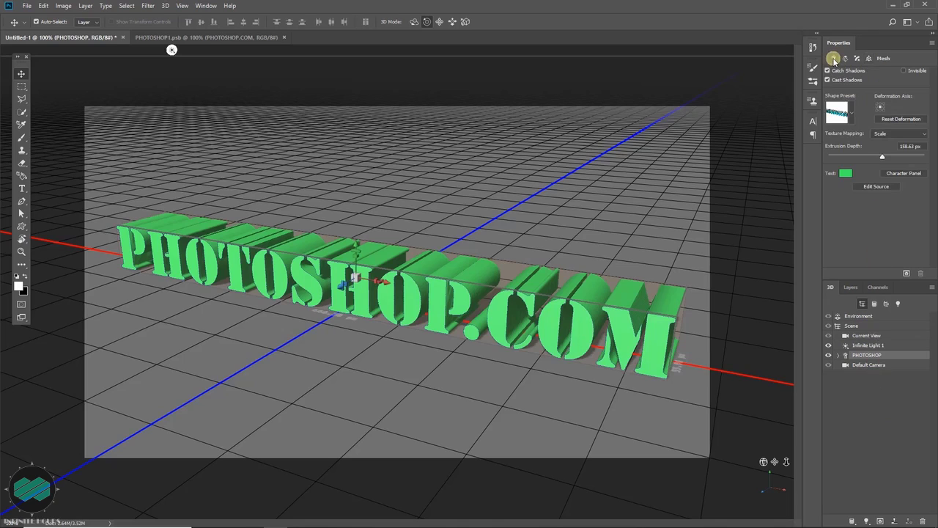
left_click(873, 337)
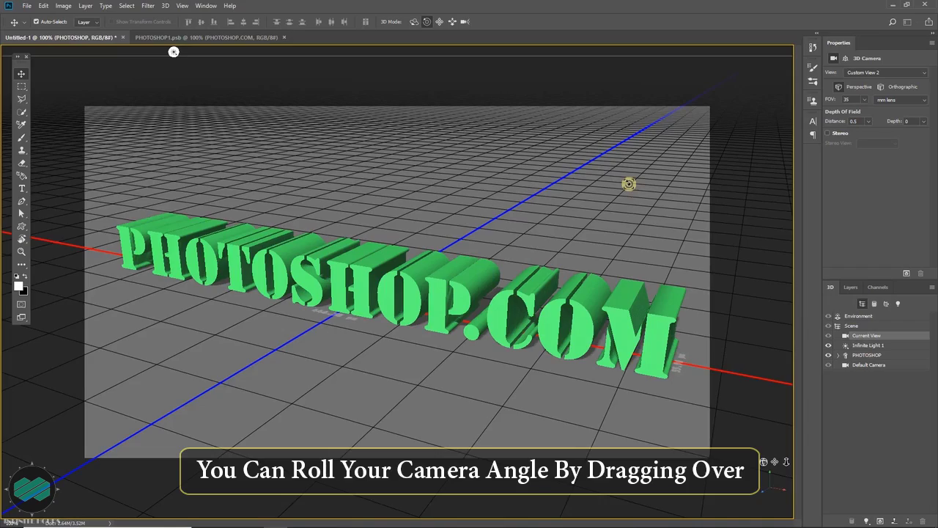
left_click_drag(628, 184, 653, 203)
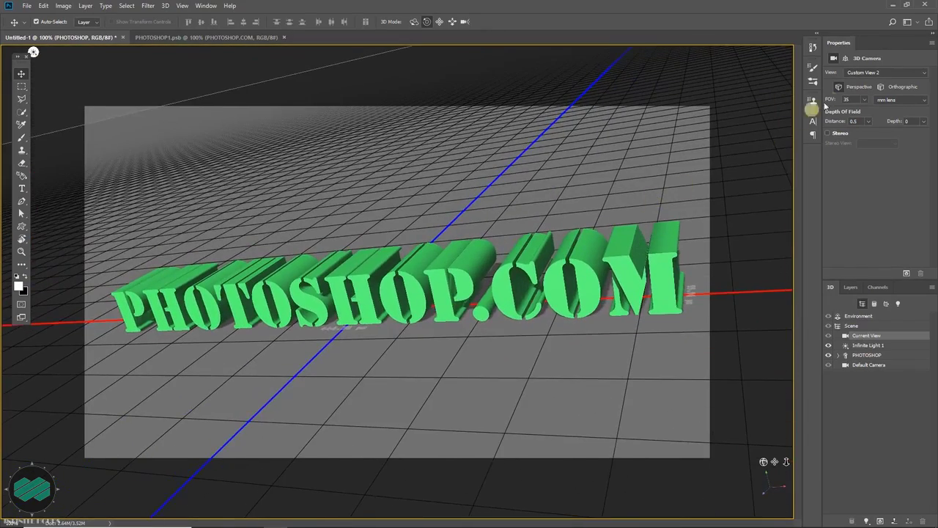
View the 3D text through the Left, Right and Bottom camera views.
left_click(871, 73)
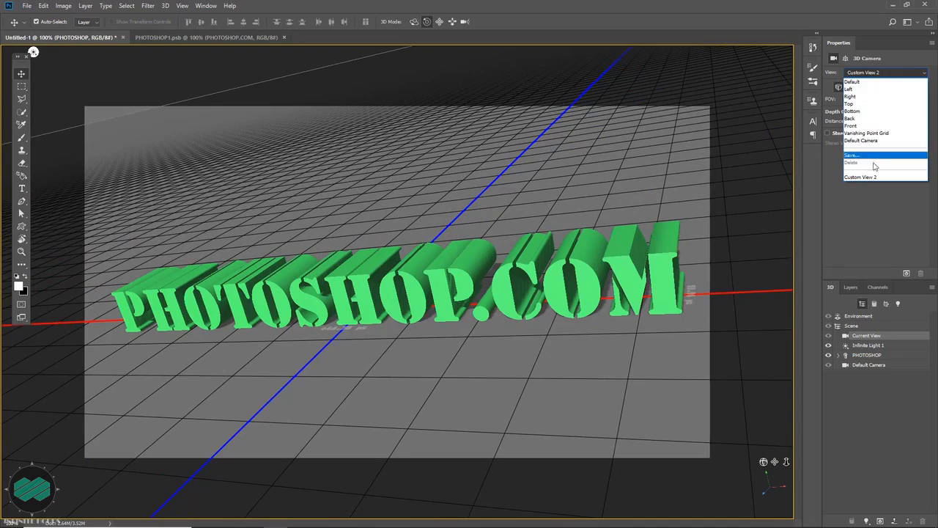
left_click(859, 90)
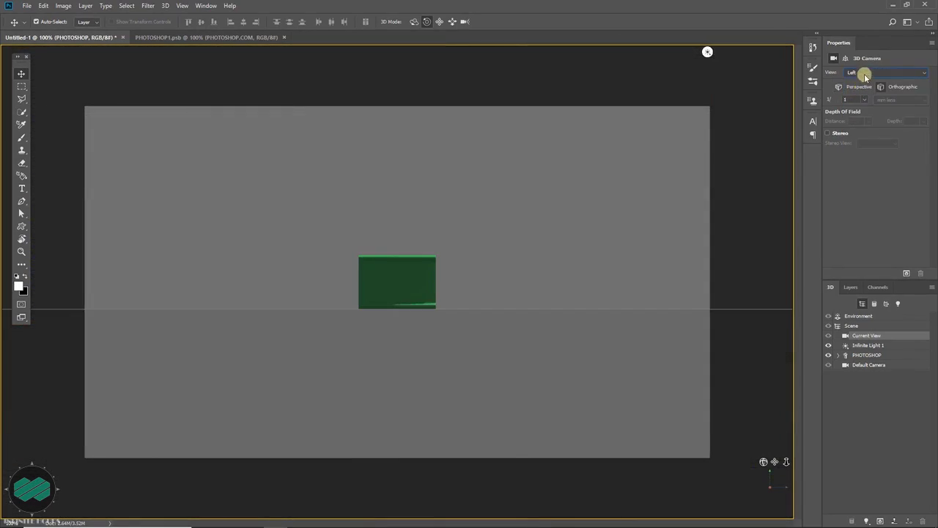
left_click(864, 74)
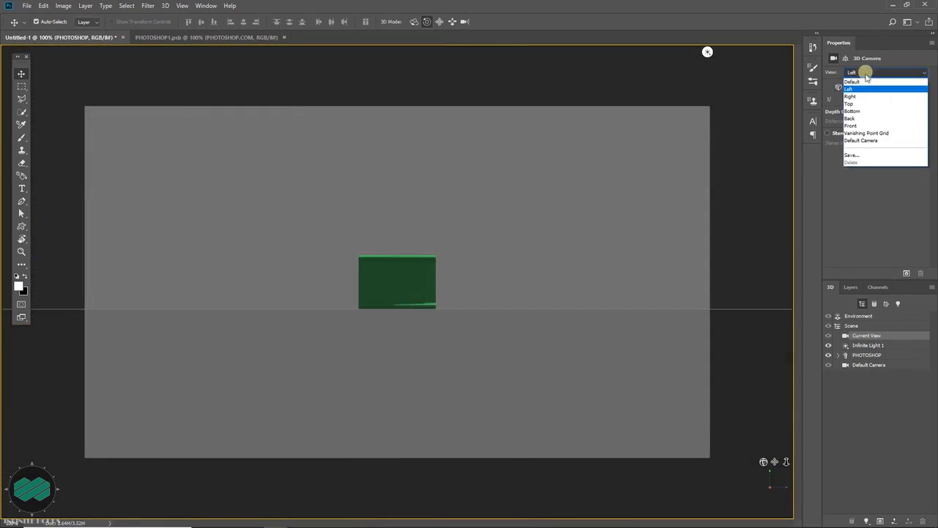
left_click(865, 97)
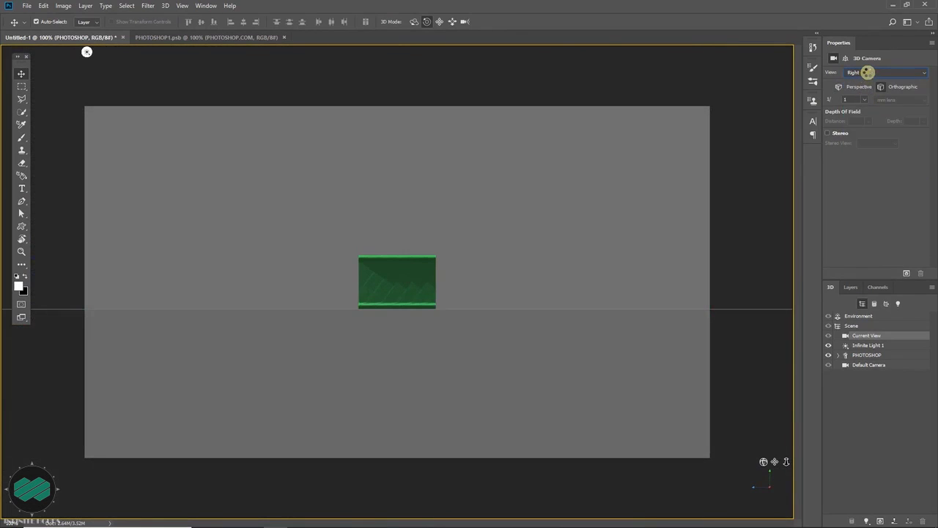
left_click(867, 72)
left_click(869, 112)
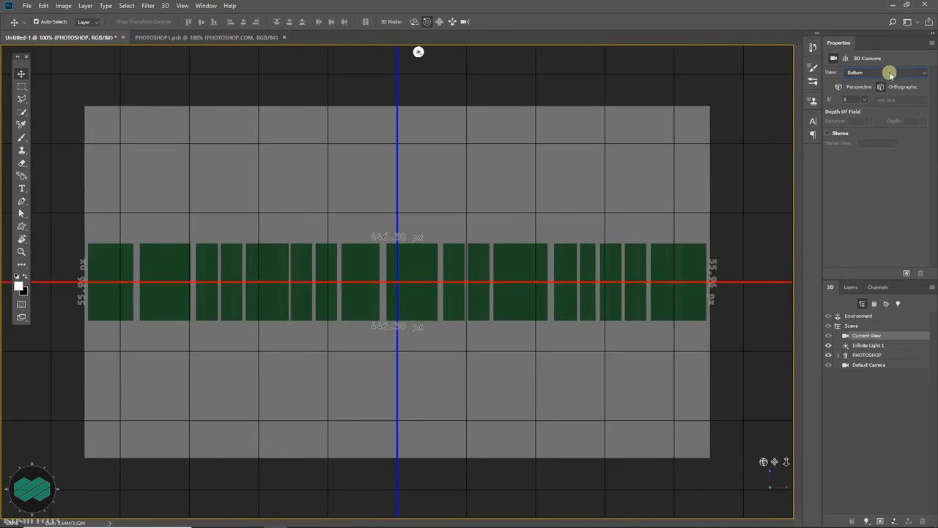
Return the camera to the Default view and orbit it to an angled view of the text from above.
left_click(888, 72)
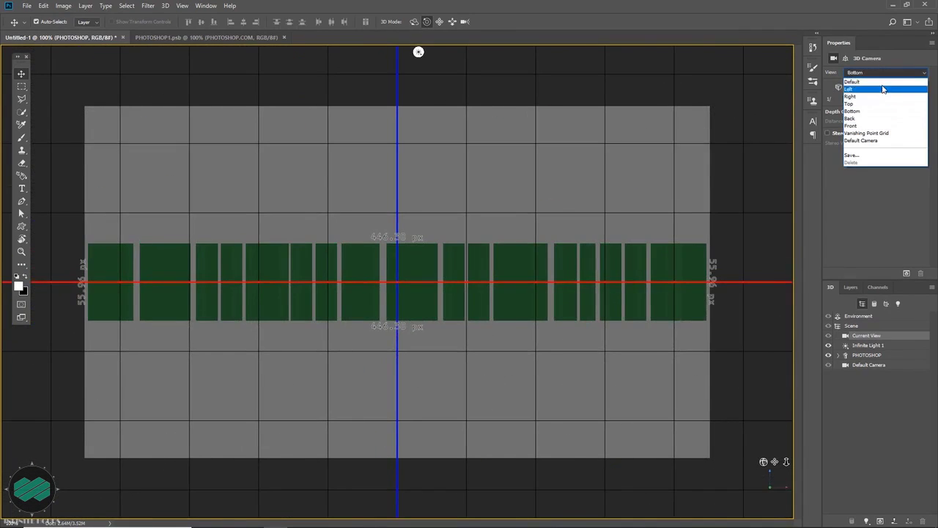
left_click(882, 83)
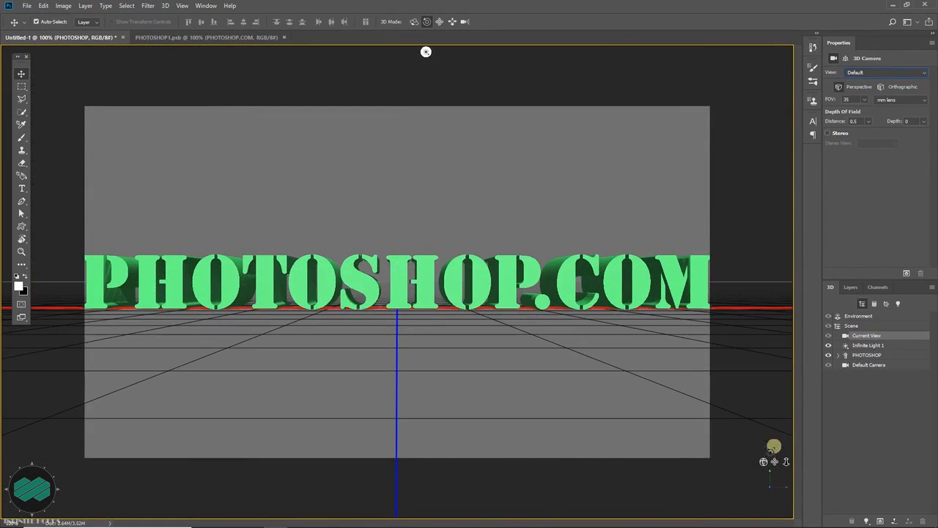
left_click_drag(765, 461, 767, 463)
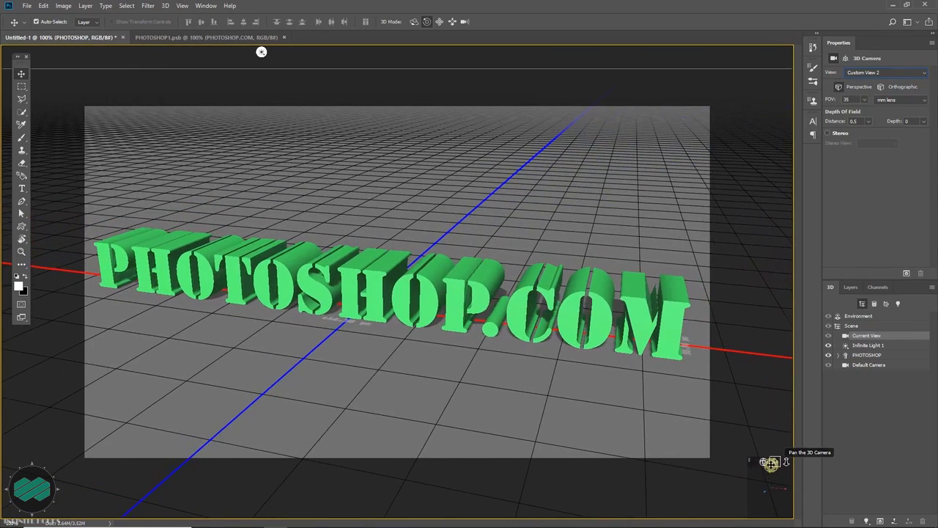
Select Infinite Light 1 and swing its direction so the light shines on the text from the upper left.
left_click(873, 347)
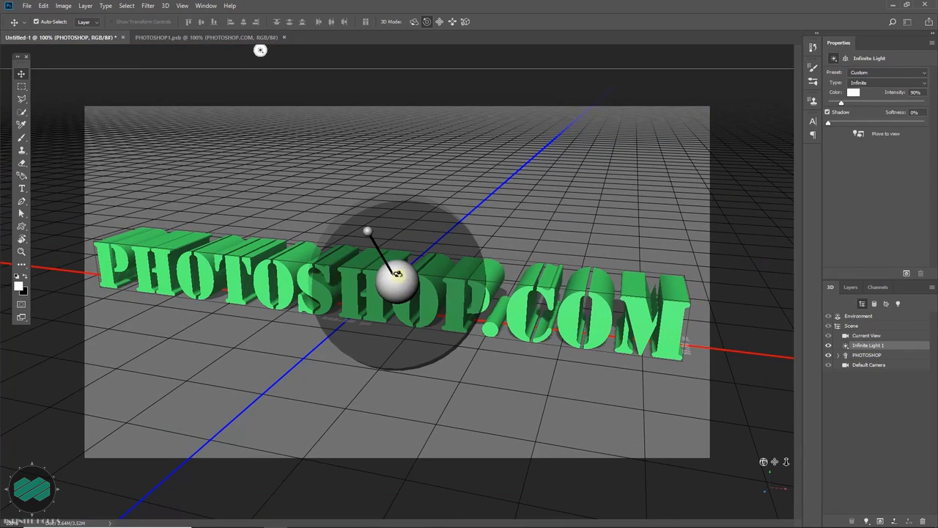
mouse_move(368, 230)
left_mouse_down()
mouse_move(356, 251)
mouse_move(414, 273)
mouse_move(437, 254)
mouse_move(439, 197)
left_mouse_up()
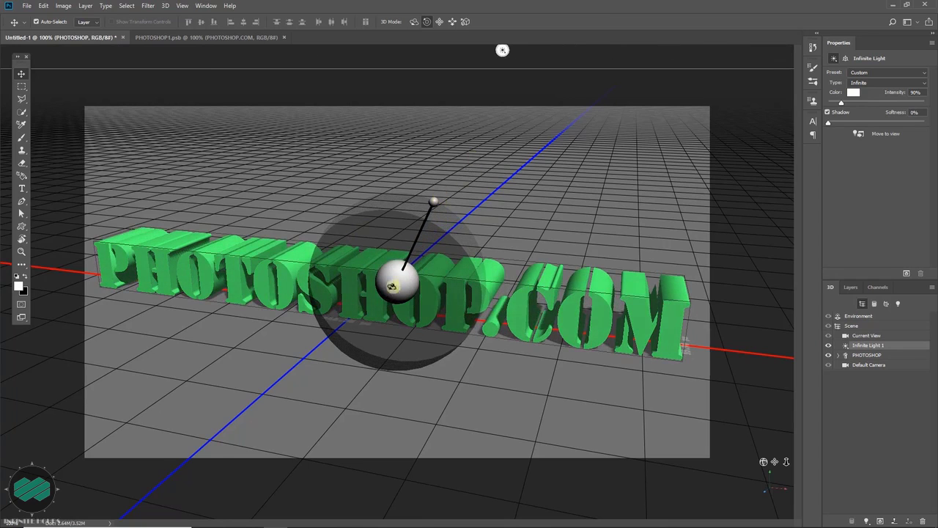
left_click_drag(398, 276, 271, 262)
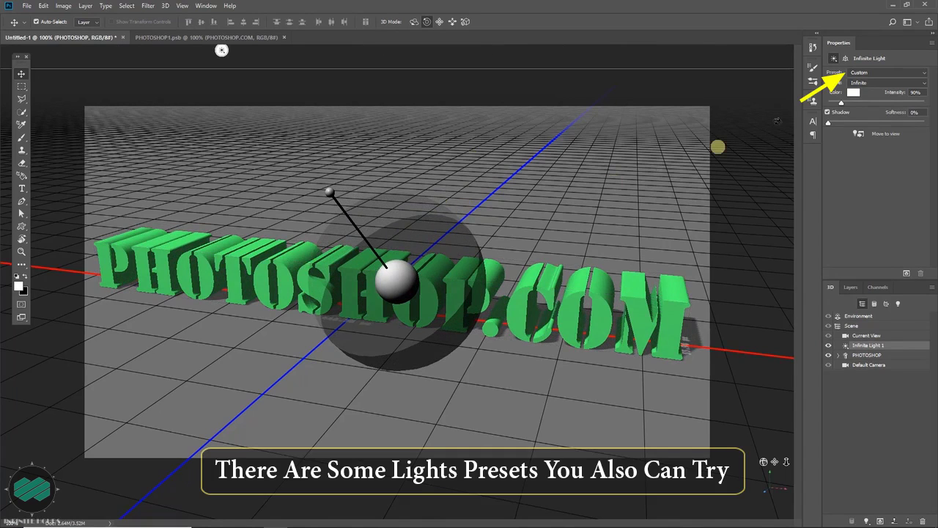
Try the CAD Optimized and Fire light presets, select the individual Fire lights, and go back to the single custom light.
left_click(876, 74)
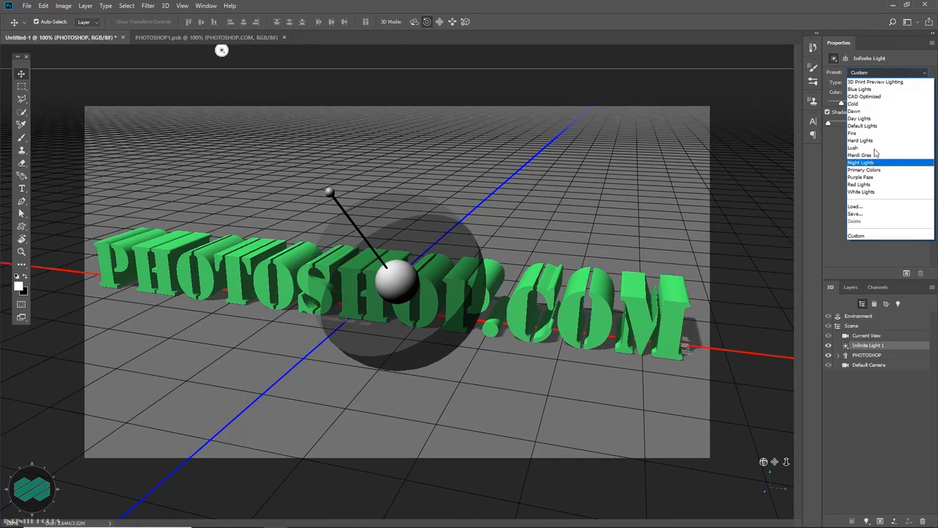
left_click(904, 98)
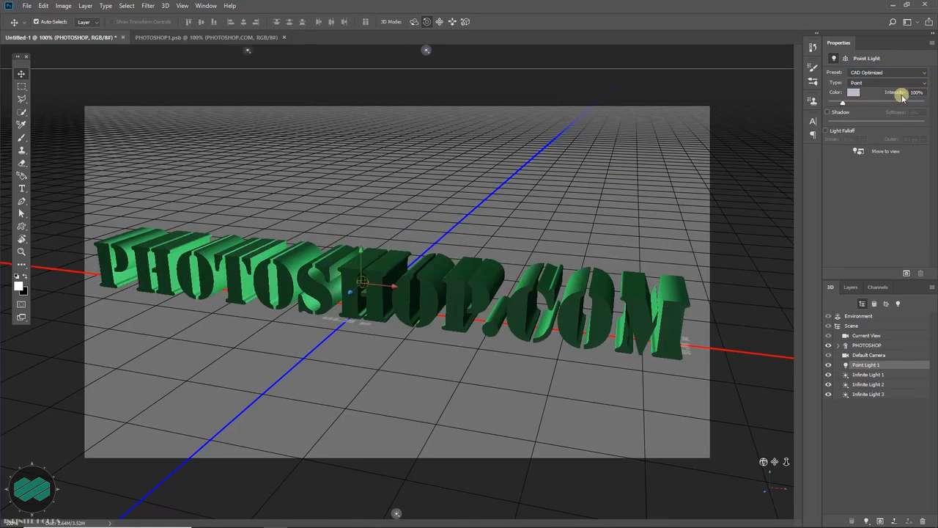
left_click(891, 72)
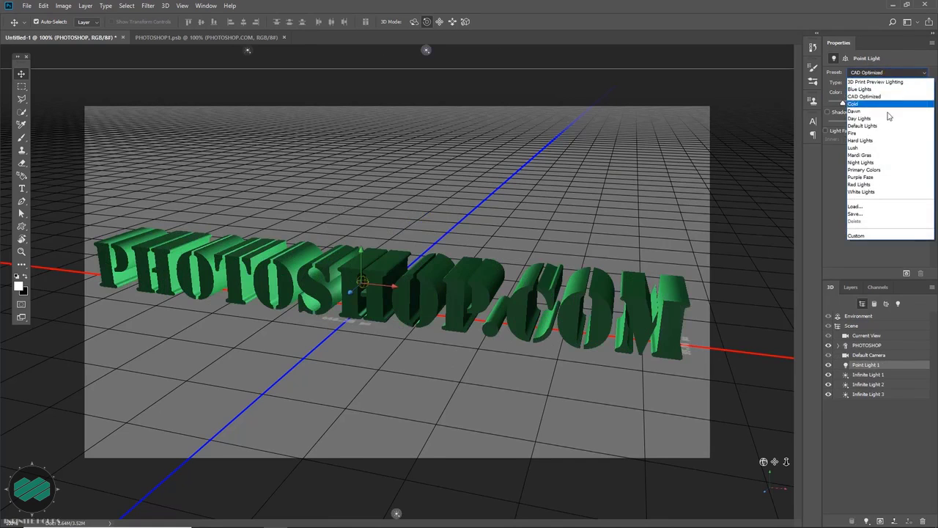
left_click(869, 122)
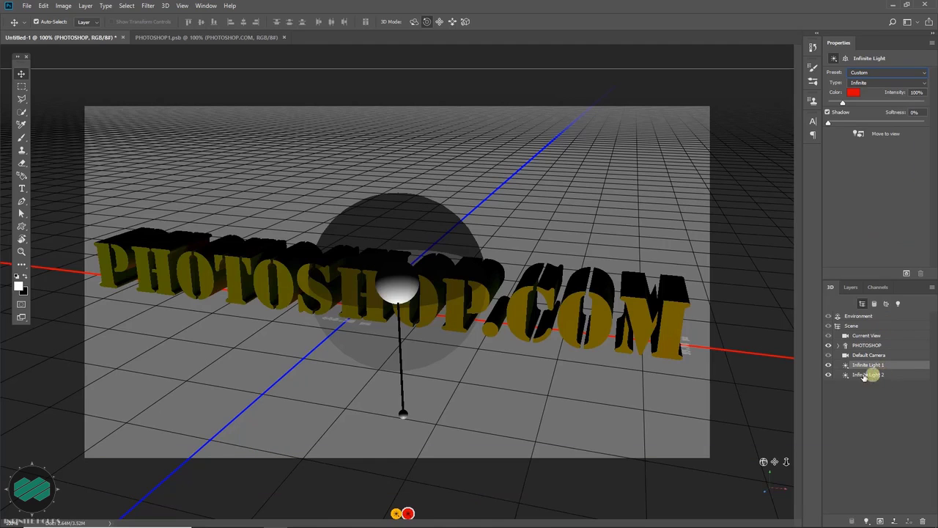
left_click(867, 368)
left_click(869, 376)
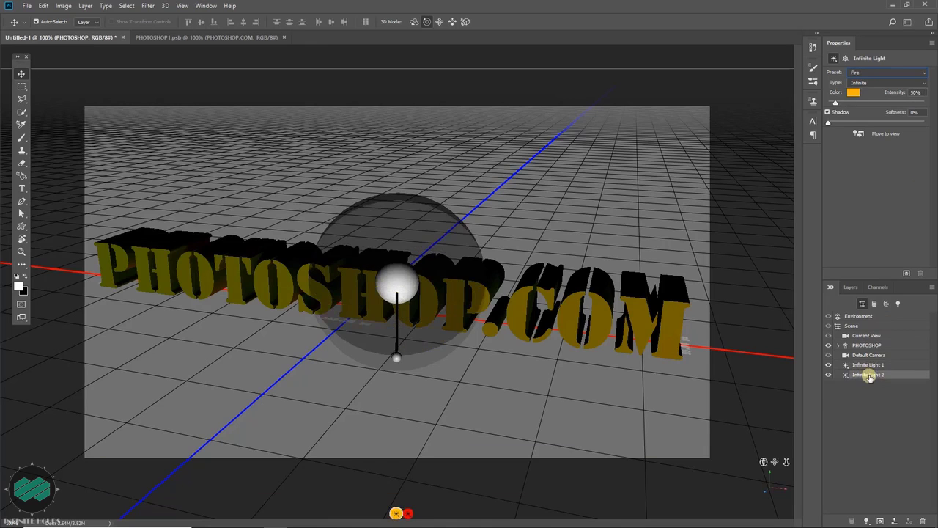
key("Delete")
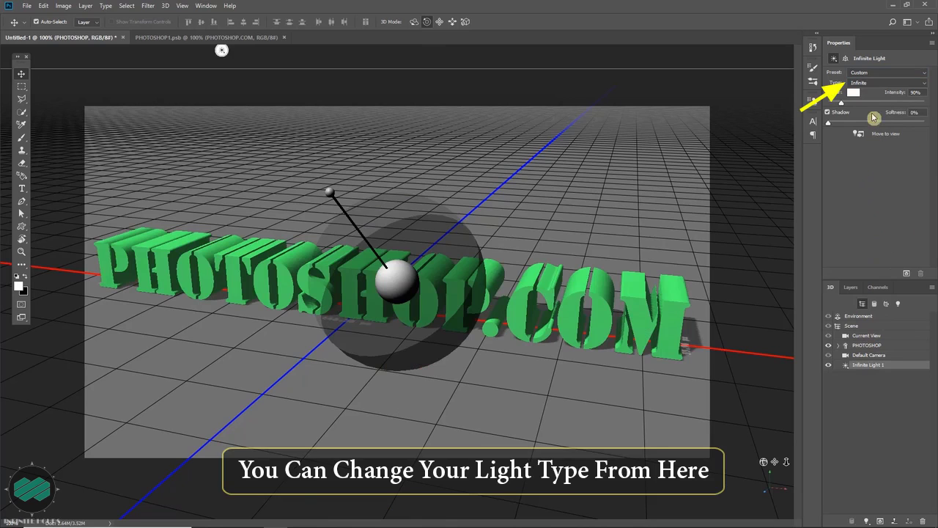
Try the Point and Spot types on the scene's only light and return it to Infinite.
left_click(879, 84)
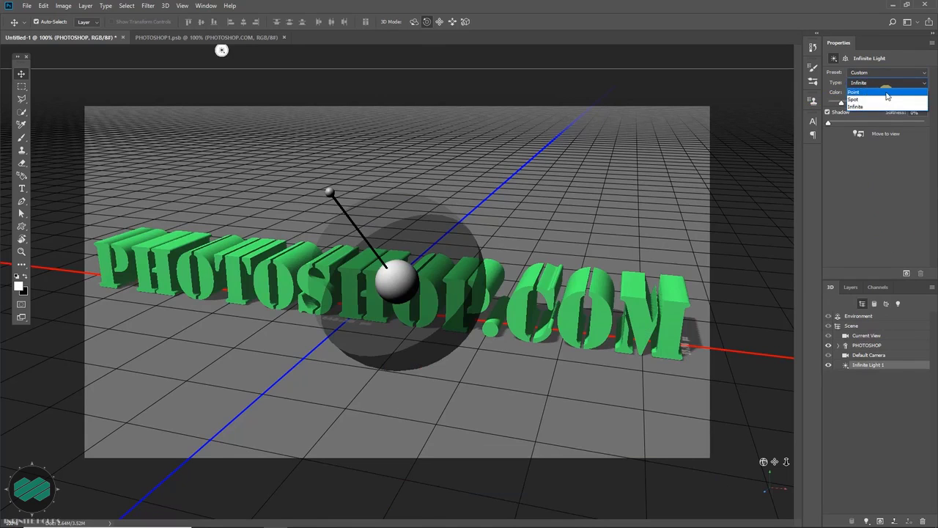
left_click(886, 93)
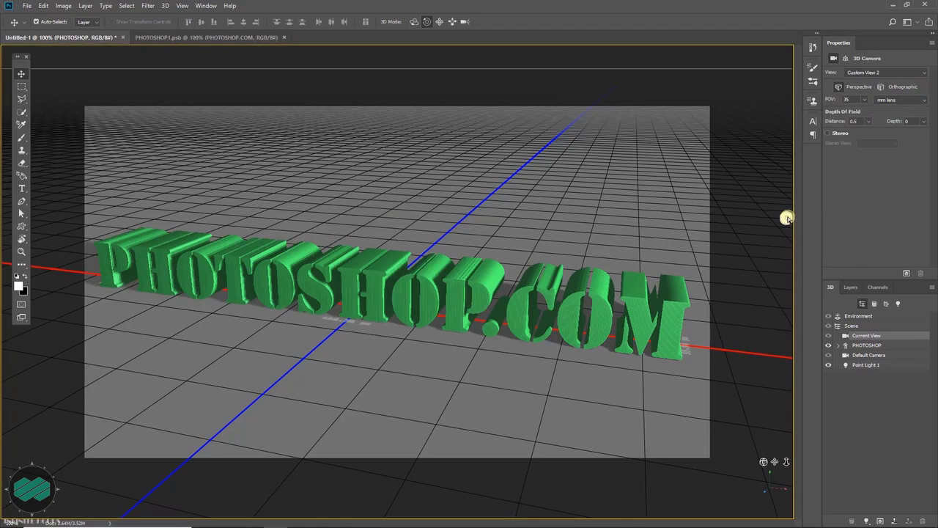
left_click(879, 83)
left_click(879, 99)
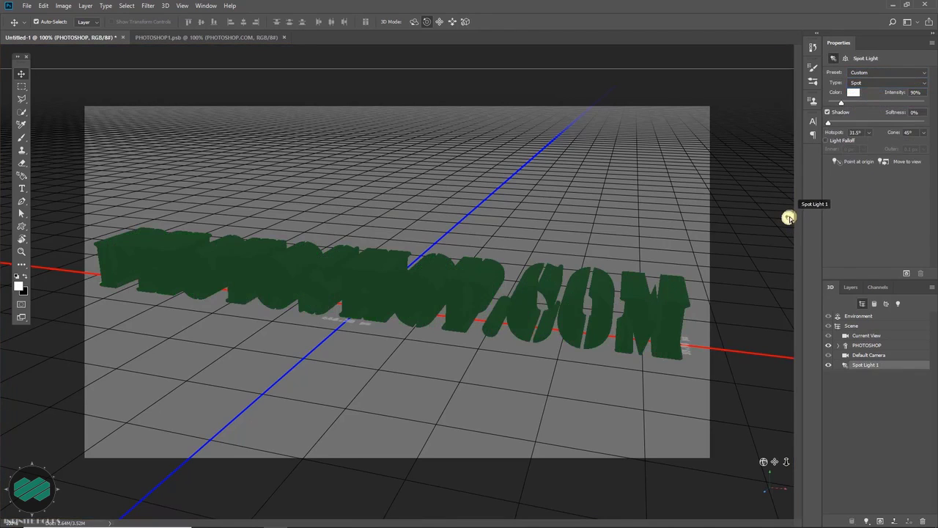
left_click(881, 85)
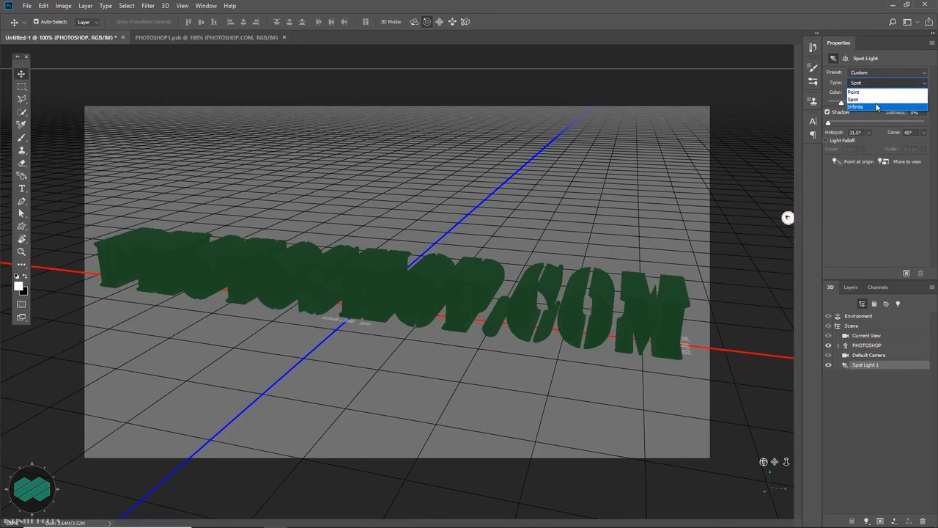
left_click(876, 109)
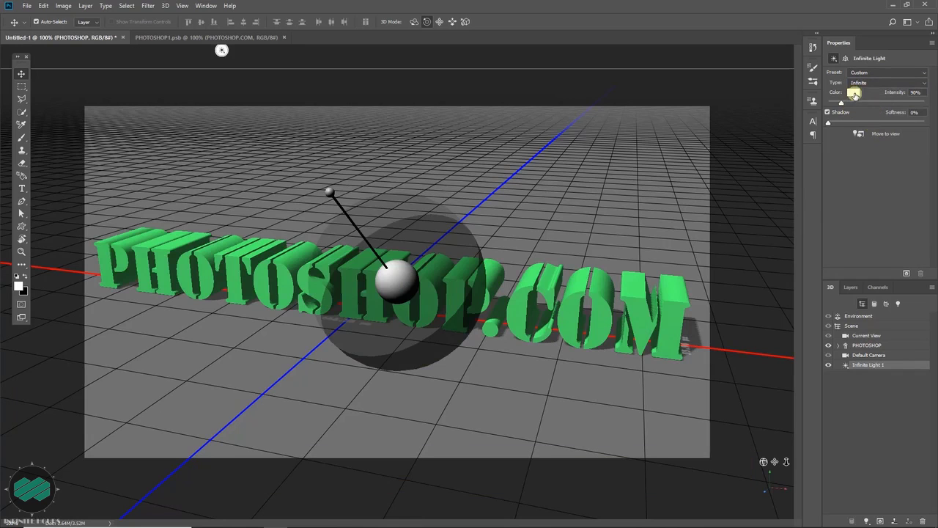
Change the infinite light's colour to orange, RGB 250, 165, 16.
left_click(854, 94)
left_click_drag(697, 203, 615, 224)
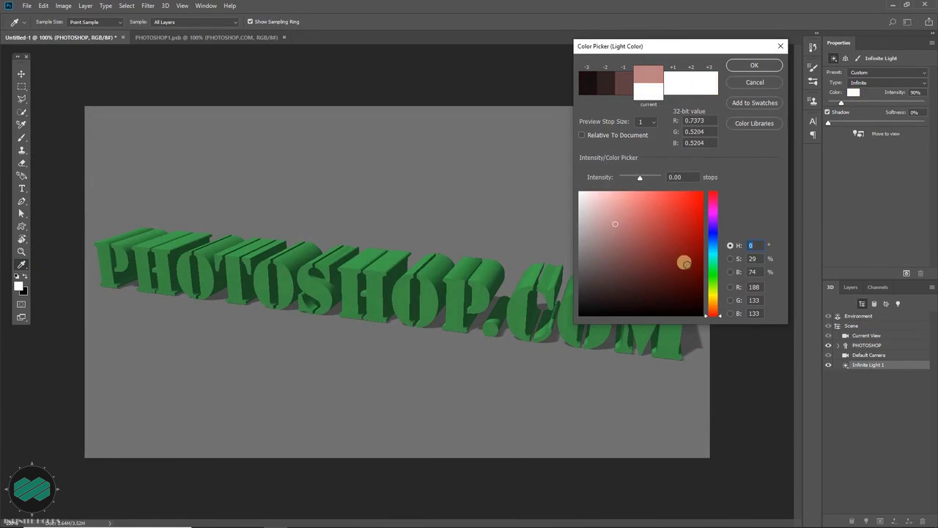
left_click_drag(711, 292, 712, 302)
left_click_drag(676, 206, 695, 193)
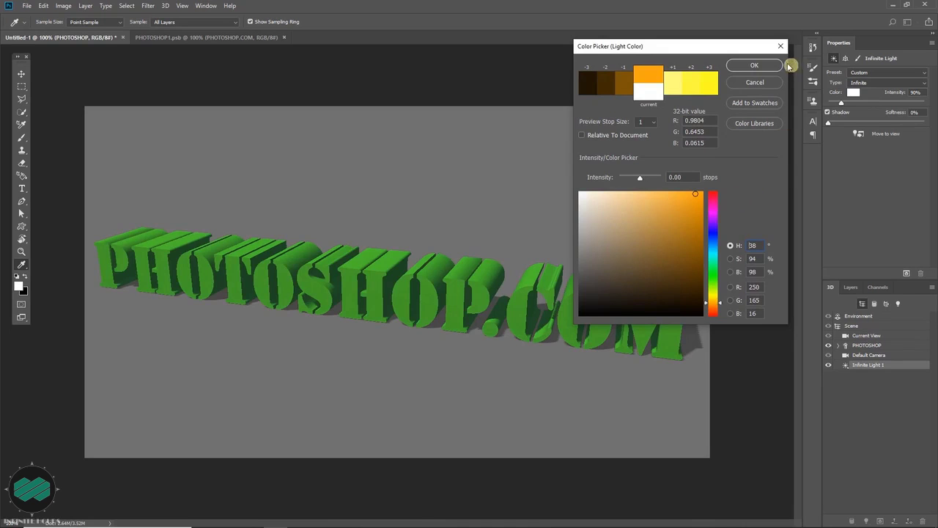
left_click(762, 65)
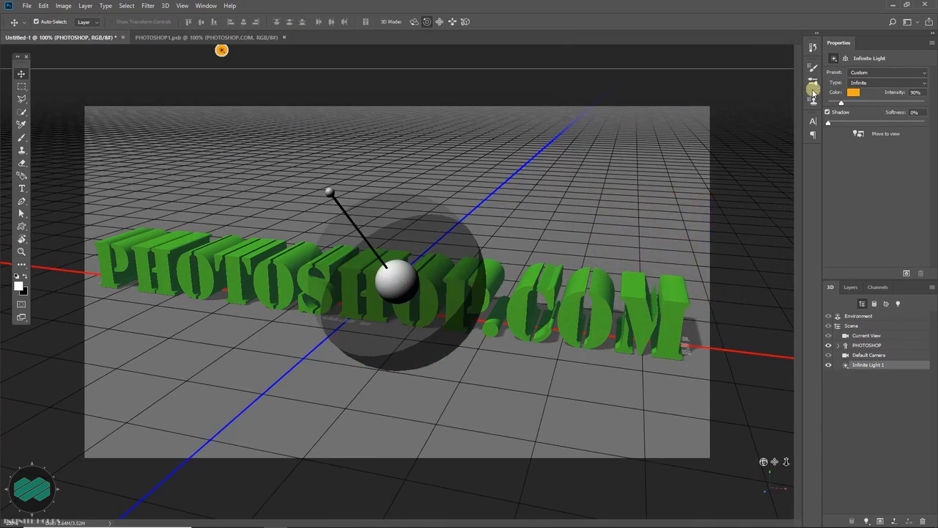
Raise the infinite light's intensity to 134%, toggle its shadow off and on, and set the shadow softness to about 9%.
left_click_drag(842, 105, 847, 102)
left_click(832, 128)
left_click(828, 113)
left_click(829, 113)
left_click(828, 113)
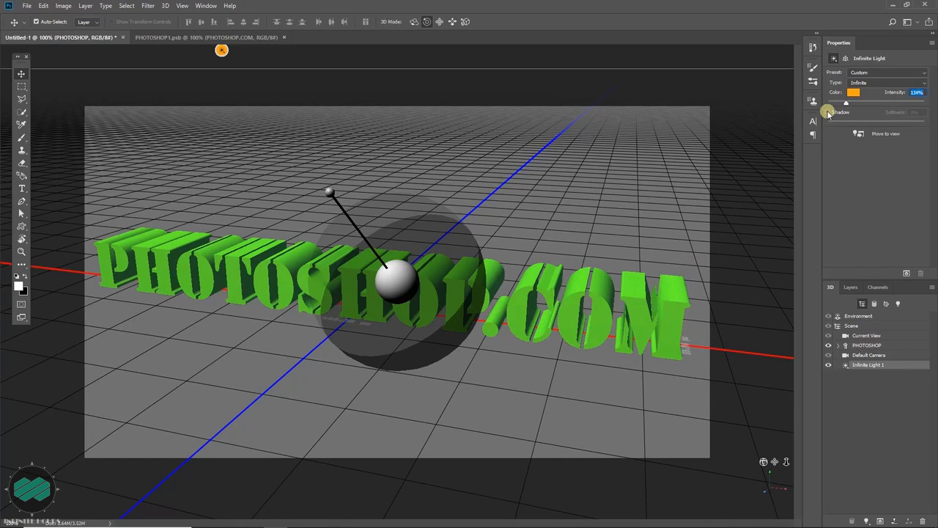
left_click(828, 112)
mouse_move(829, 124)
left_mouse_down()
mouse_move(866, 120)
mouse_move(836, 123)
left_mouse_up()
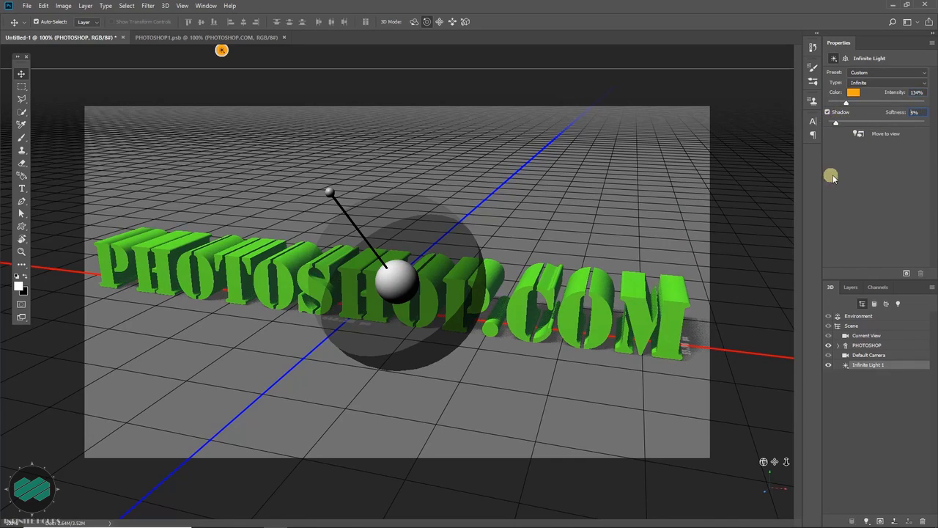
Add a new point light and move it along its axes to a spot above the "COM" letters.
left_click(868, 523)
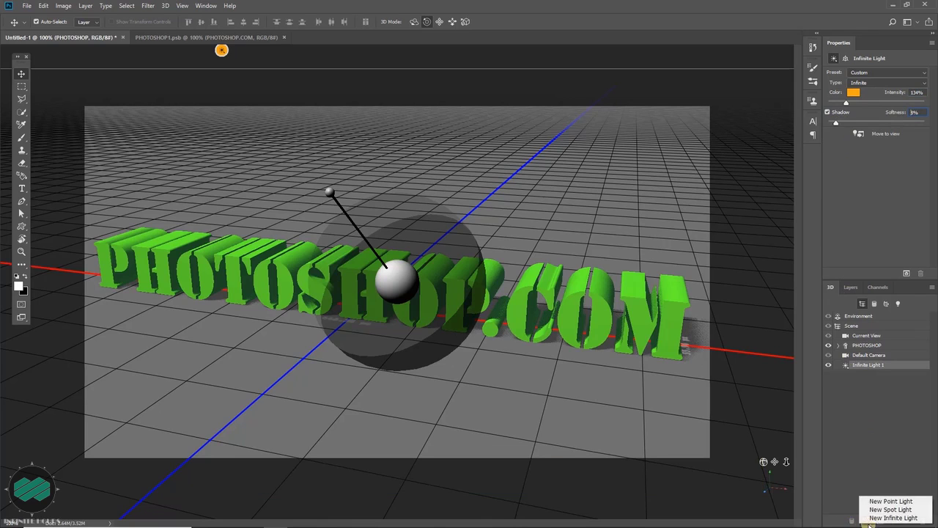
left_click(918, 501)
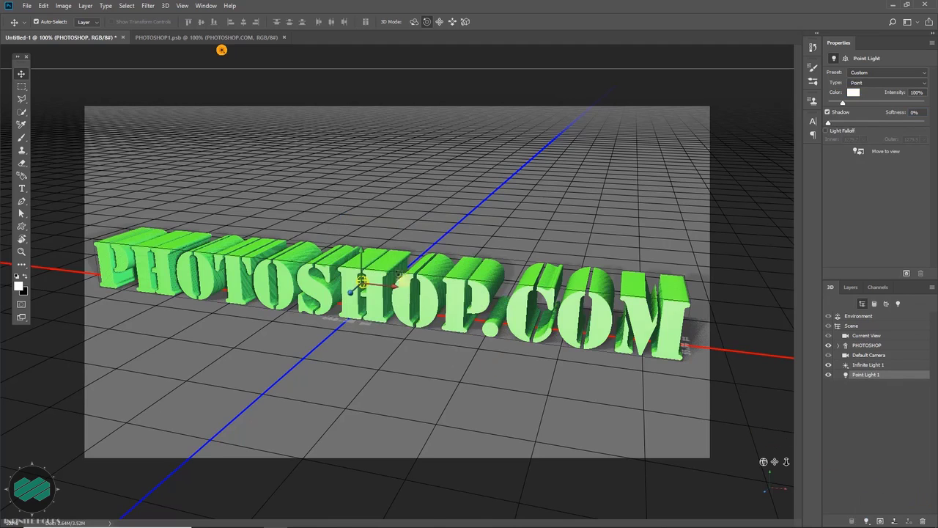
left_click_drag(357, 253, 360, 227)
left_click_drag(390, 121, 460, 143)
left_click_drag(648, 135, 586, 195)
mouse_move(766, 292)
left_mouse_down()
mouse_move(714, 282)
mouse_move(750, 289)
left_mouse_up()
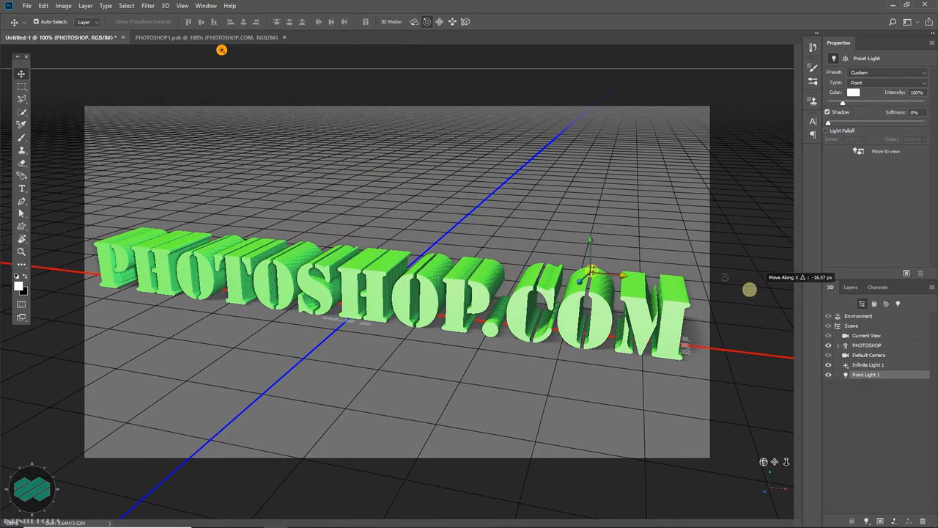
left_click_drag(591, 249, 592, 233)
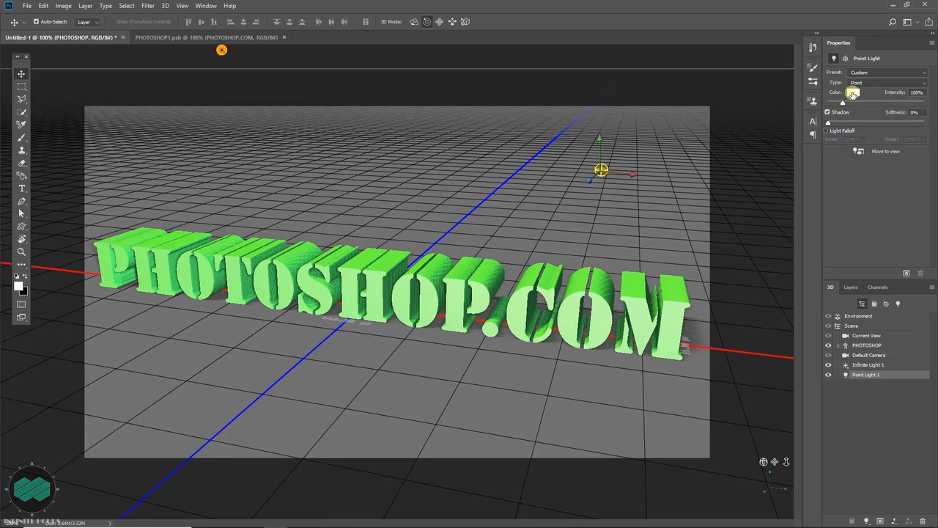
Change the point light's colour to red, RGB 231, 25, 25.
left_click(853, 93)
mouse_move(694, 195)
left_mouse_down()
mouse_move(681, 222)
mouse_move(681, 204)
mouse_move(651, 218)
mouse_move(683, 236)
mouse_move(689, 202)
left_mouse_up()
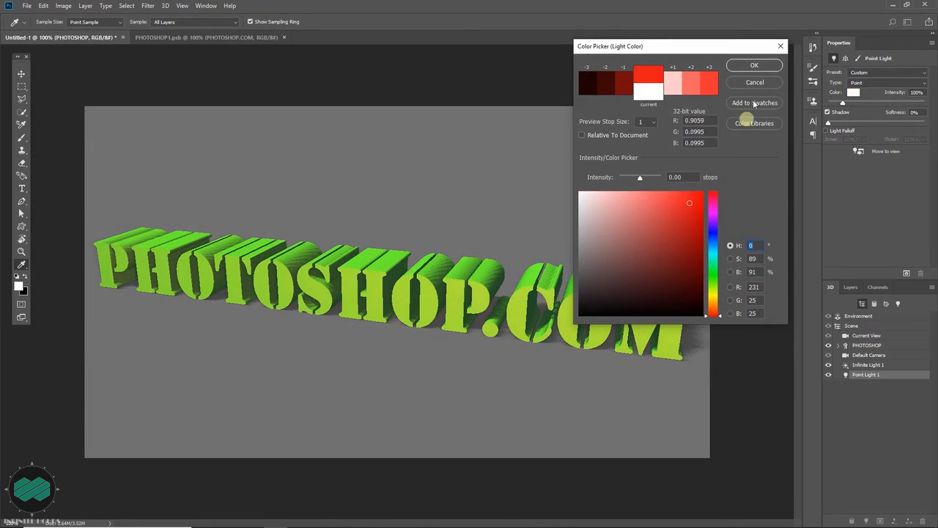
left_click(753, 66)
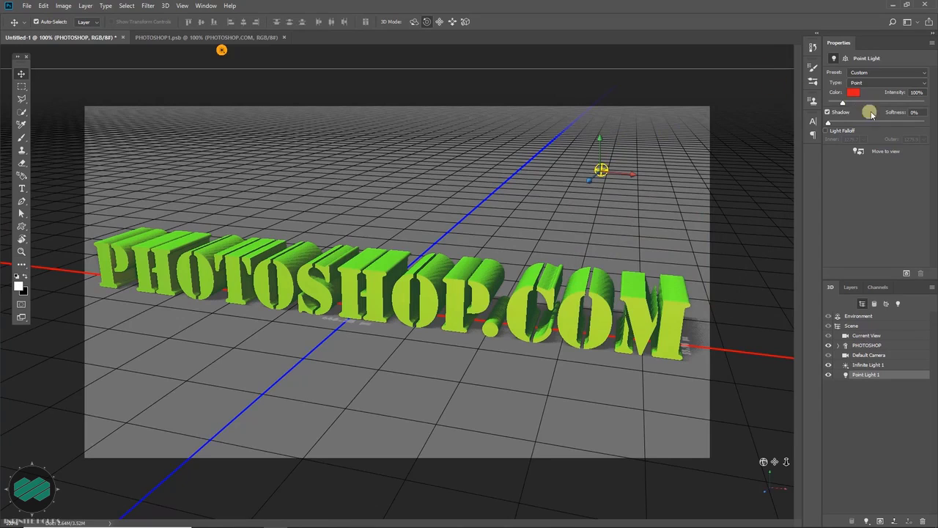
Set the red light's shadow softness to 11% and change its type to Spot.
left_click_drag(832, 123, 851, 123)
left_click(874, 84)
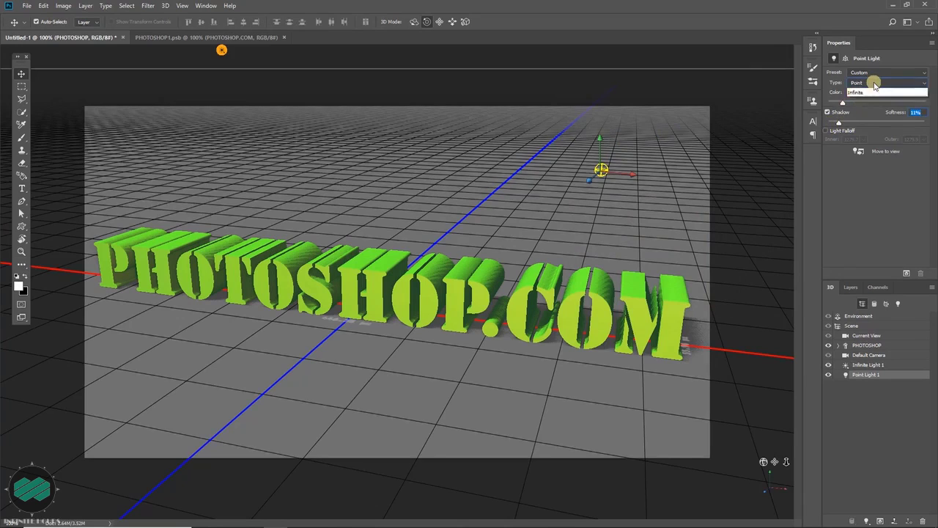
left_click(872, 100)
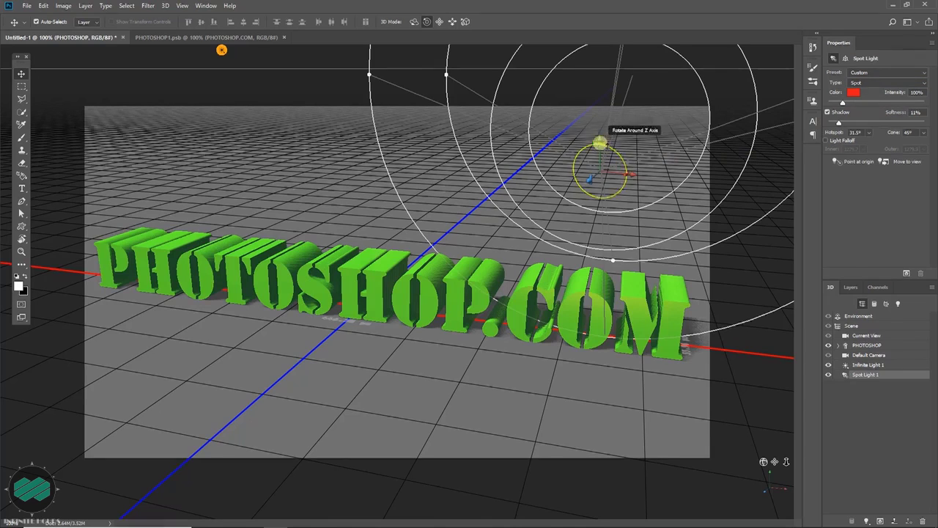
Move the spot light along its axes to a spot beyond the text's "P" end and rotate it towards the "HOP.COM" letters.
mouse_move(592, 177)
left_mouse_down()
mouse_move(558, 201)
mouse_move(582, 184)
left_mouse_up()
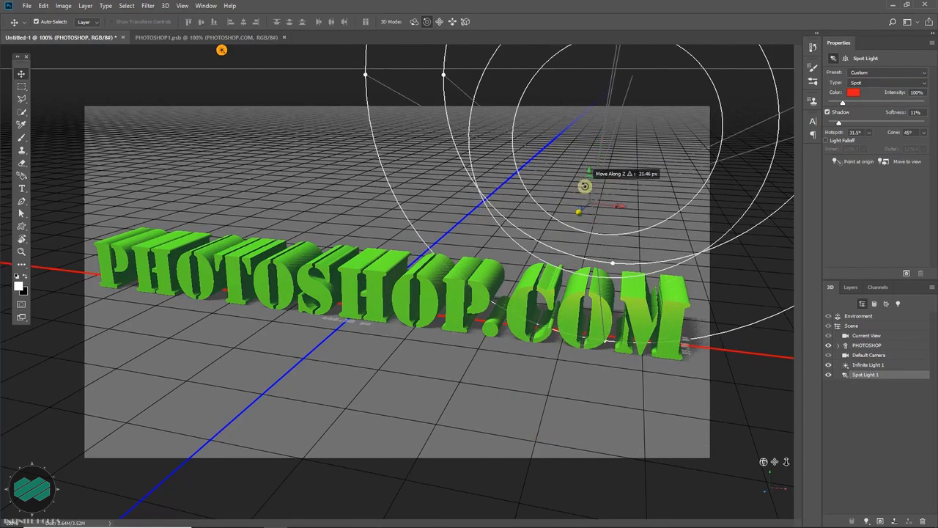
left_click_drag(622, 207, 594, 207)
left_click_drag(60, 136, 81, 95)
left_click(81, 95)
left_click(63, 105)
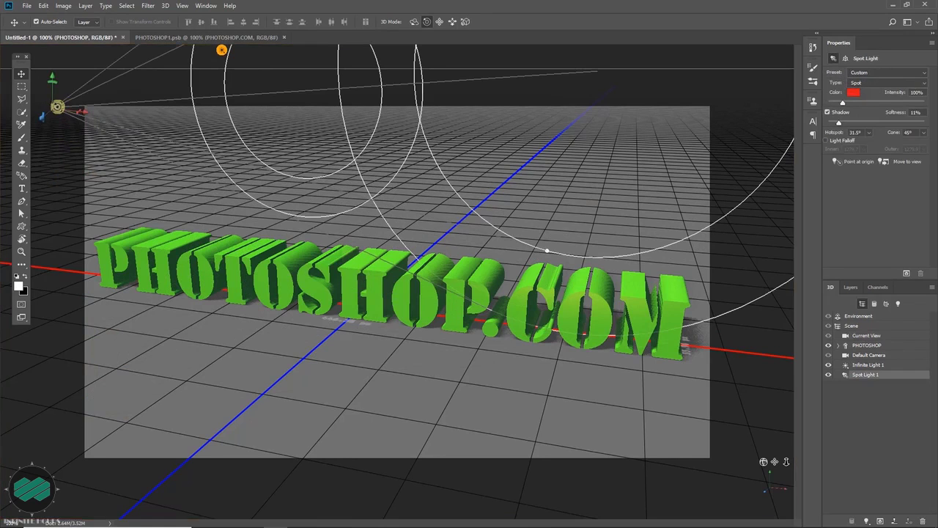
left_click_drag(44, 108, 70, 77)
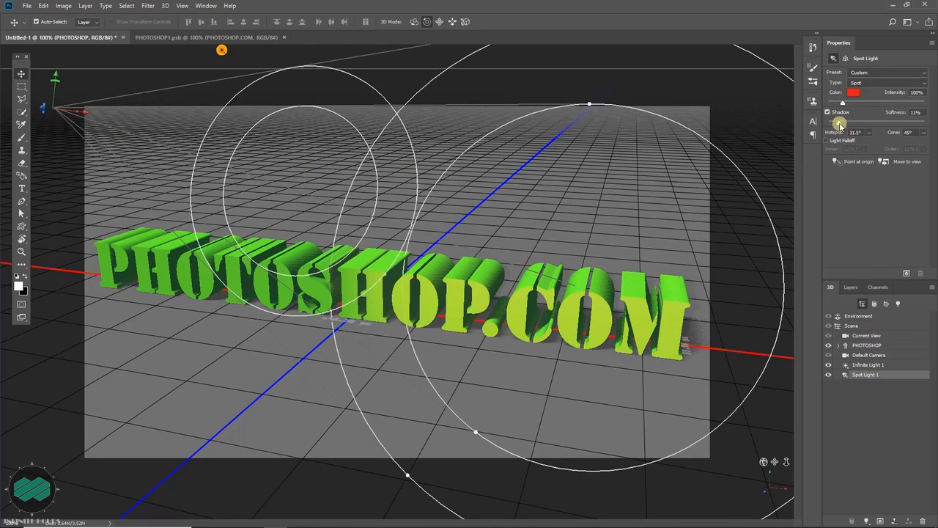
Set the spot light's hotspot to 17.3°, its cone to 38.7° and its intensity to 228%.
left_click_drag(869, 133, 854, 147)
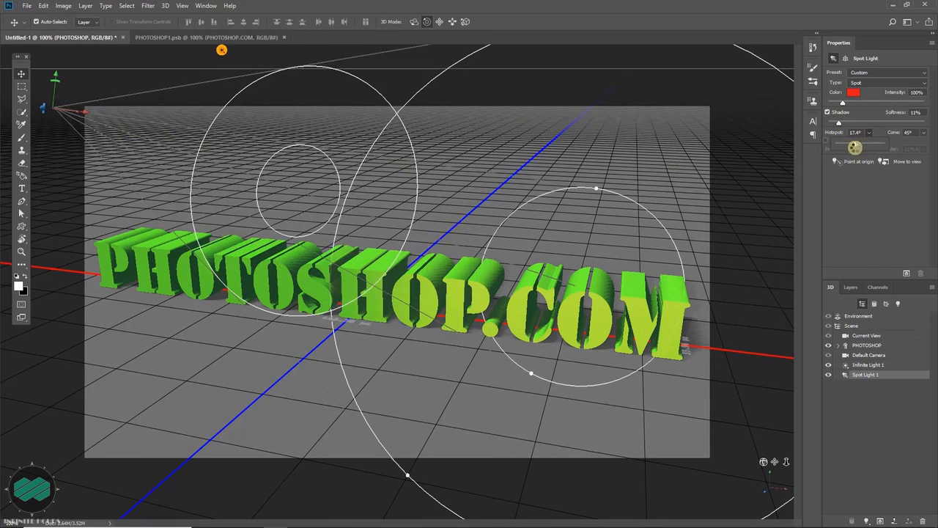
left_click_drag(923, 132, 895, 145)
mouse_move(843, 102)
left_mouse_down()
mouse_move(908, 110)
mouse_move(884, 101)
mouse_move(857, 109)
left_mouse_up()
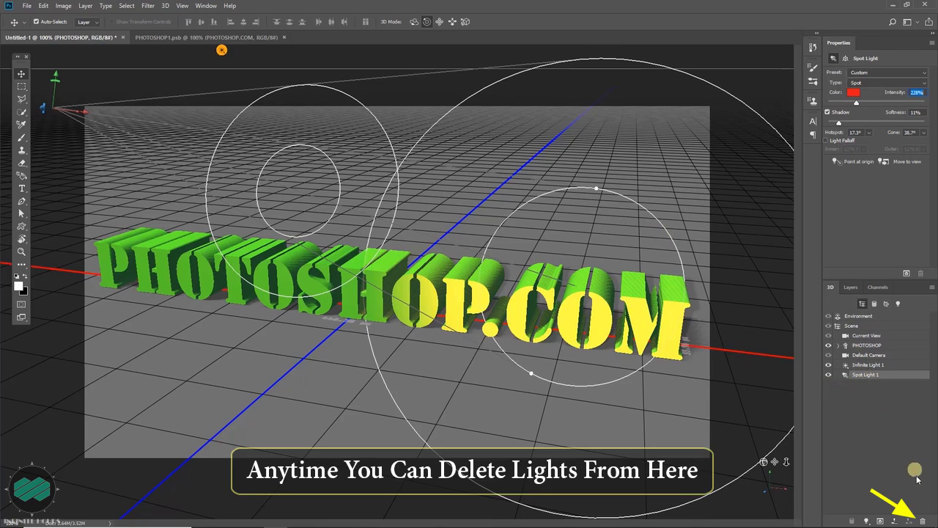
Delete the spot light from the scene and deselect the remaining infinite light.
left_click(921, 521)
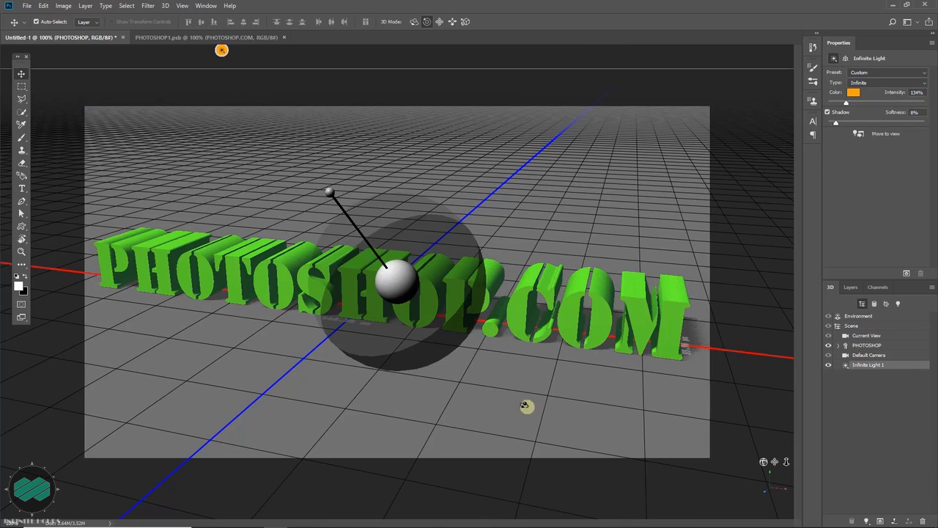
left_click(523, 405)
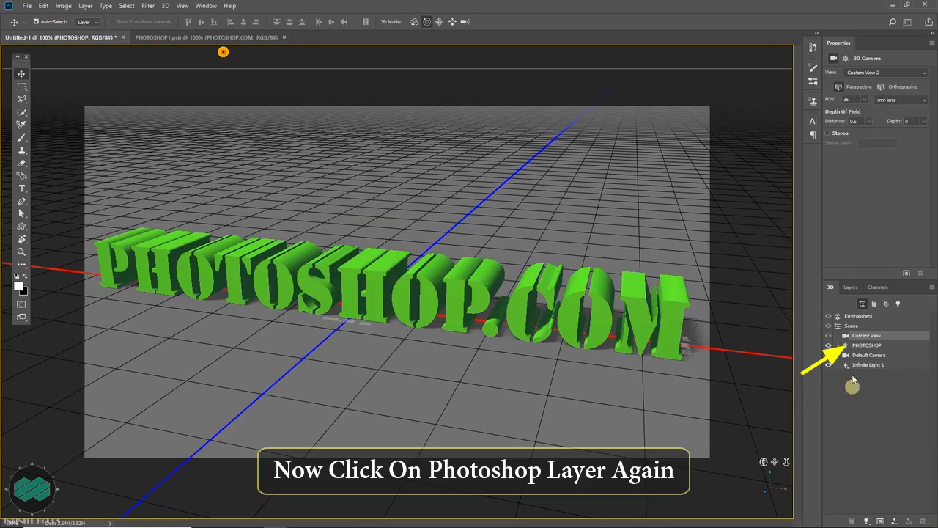
Change the diffuse colour of the text's front inflation material to orange, RGB 238, 169, 79.
left_click(839, 346)
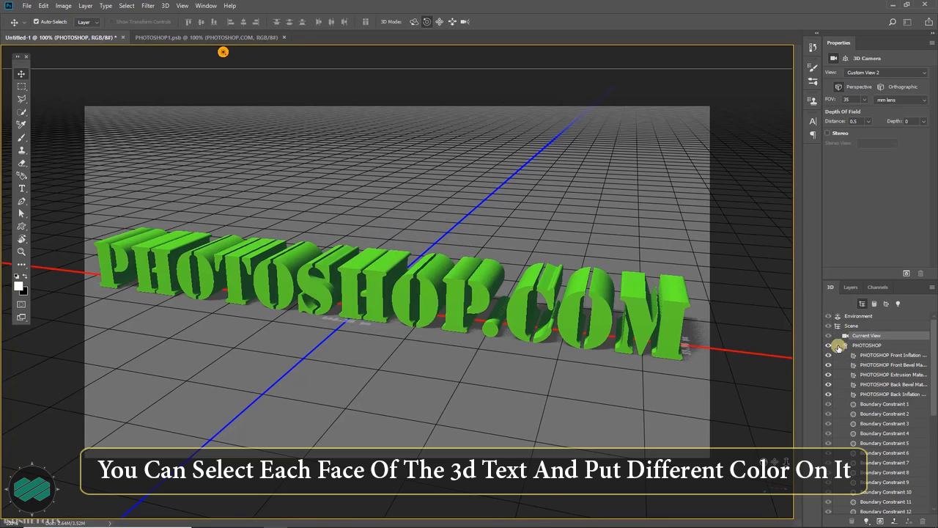
left_click(876, 356)
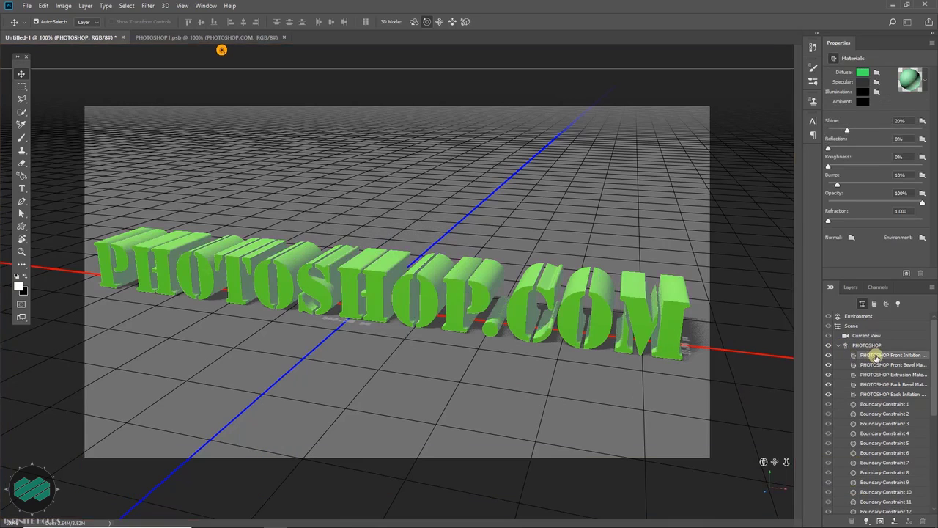
left_click(863, 72)
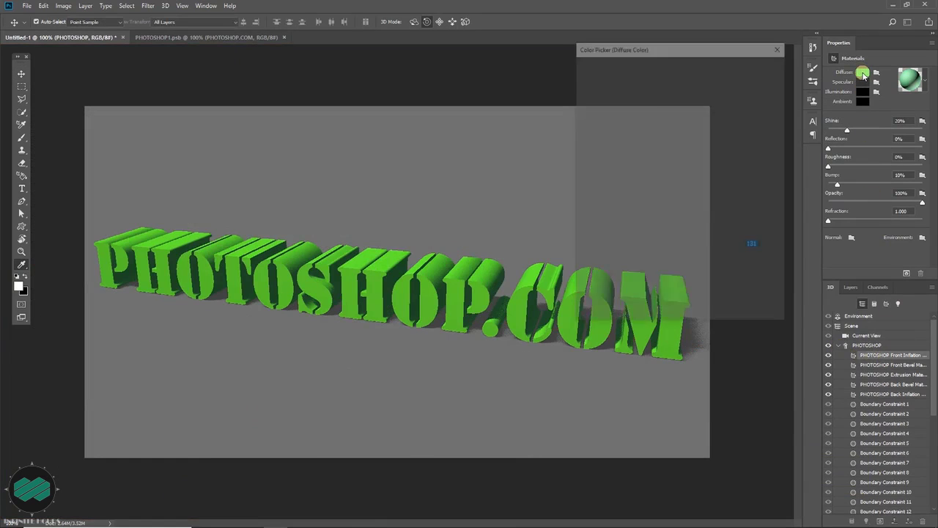
left_click_drag(695, 222, 676, 249)
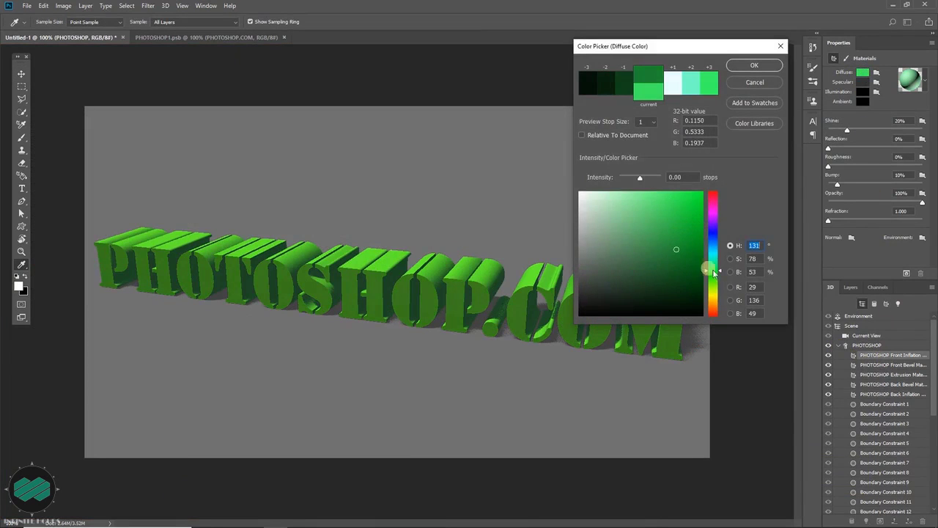
left_click_drag(716, 286, 715, 303)
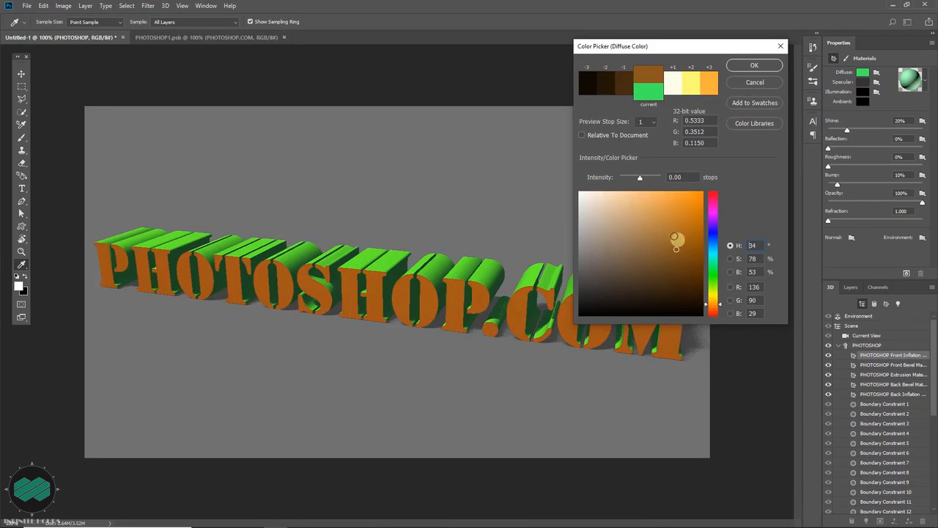
left_click(588, 196)
mouse_move(582, 191)
left_mouse_down()
mouse_move(655, 223)
mouse_move(662, 200)
left_mouse_up()
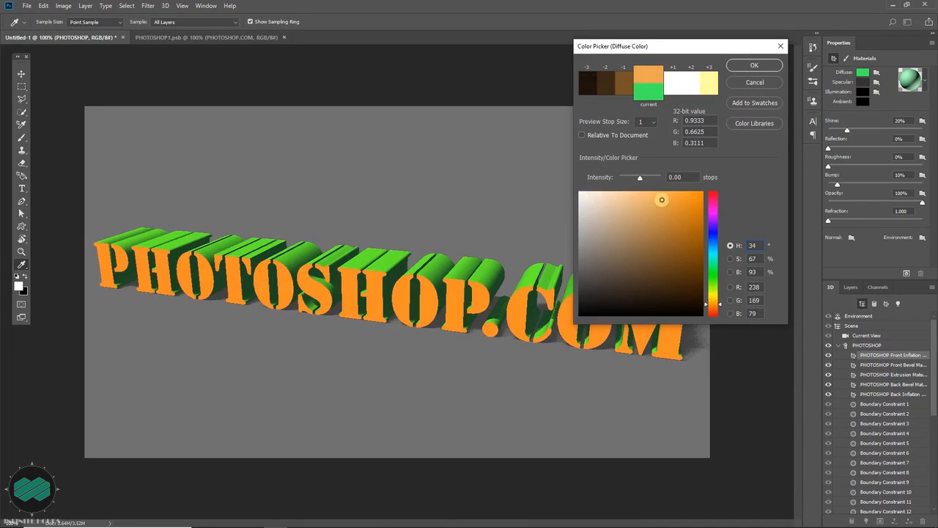
left_click(749, 67)
Change the diffuse colour of the text's extrusion material to pinkish red, RGB 195, 63, 97.
left_click(876, 374)
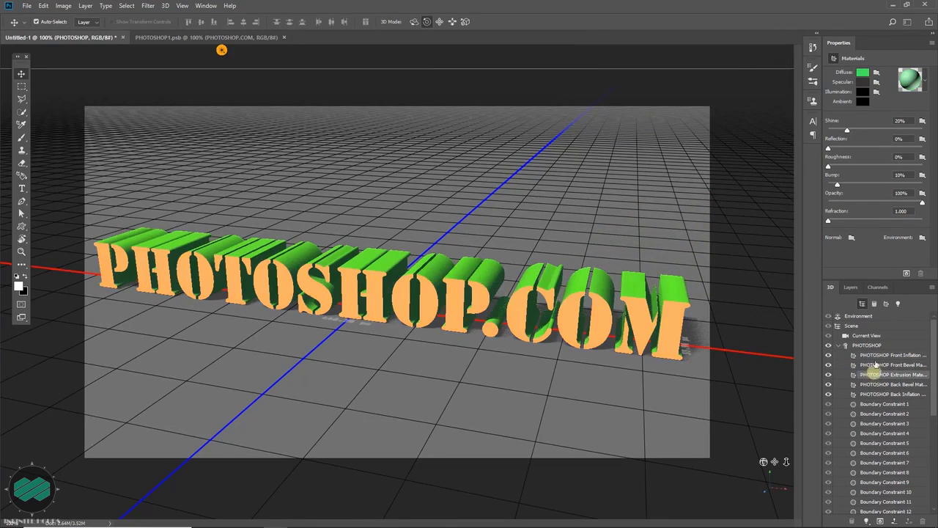
left_click(862, 72)
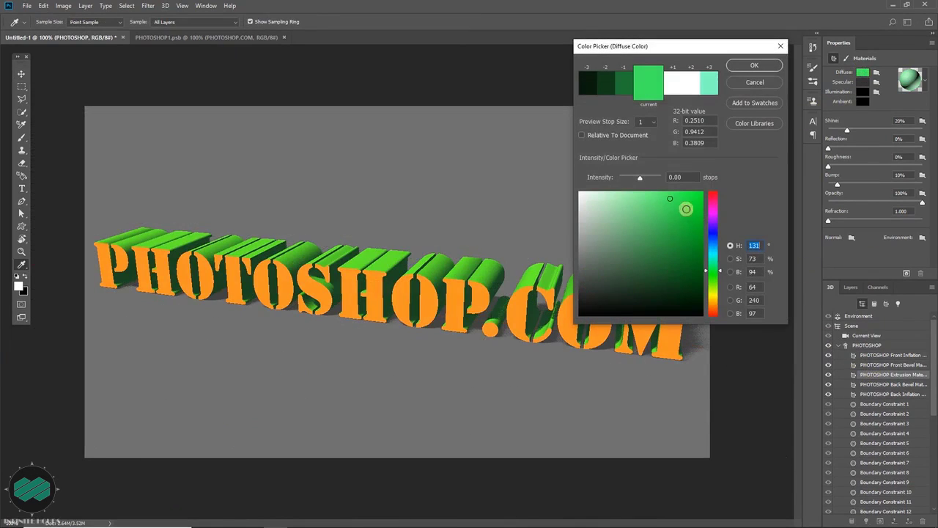
left_click(648, 205)
left_click_drag(712, 268, 716, 307)
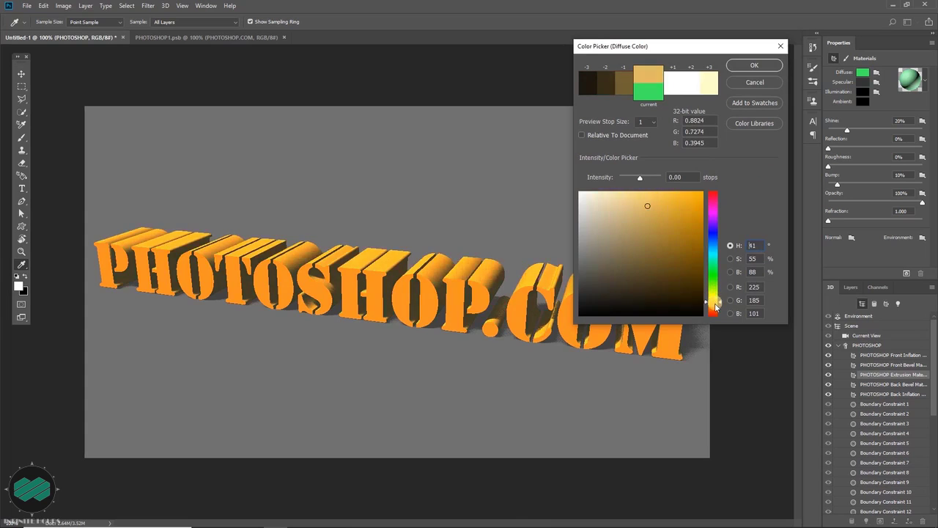
mouse_move(714, 216)
left_mouse_down()
mouse_move(713, 196)
mouse_move(690, 185)
mouse_move(577, 180)
mouse_move(679, 191)
mouse_move(712, 181)
mouse_move(664, 220)
left_mouse_up()
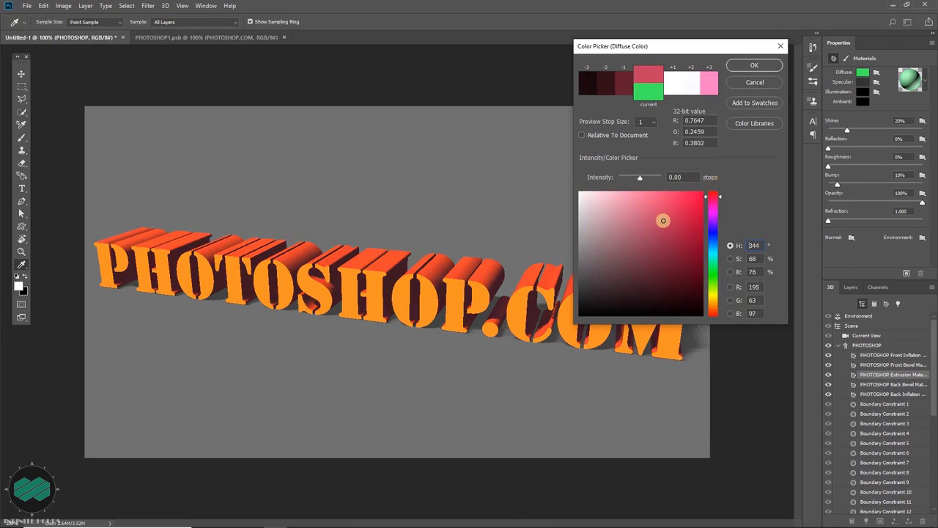
left_click(754, 65)
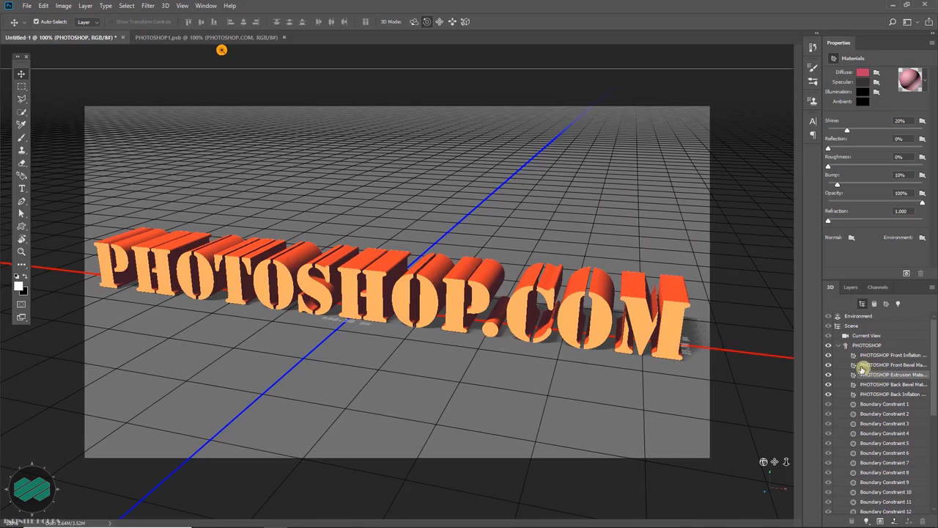
Collapse the PHOTOSHOP mesh and undo the front and extrusion colour changes back to the all-green text.
left_click(843, 346)
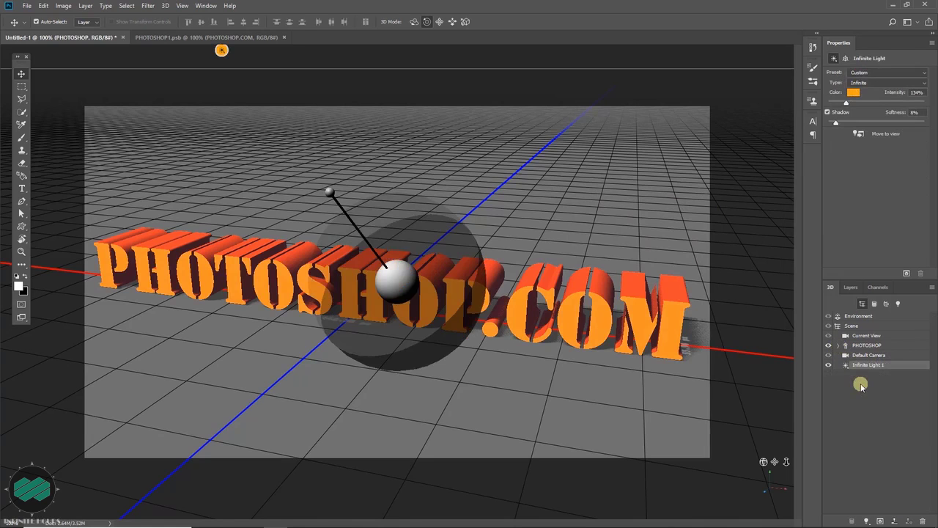
left_click(865, 337)
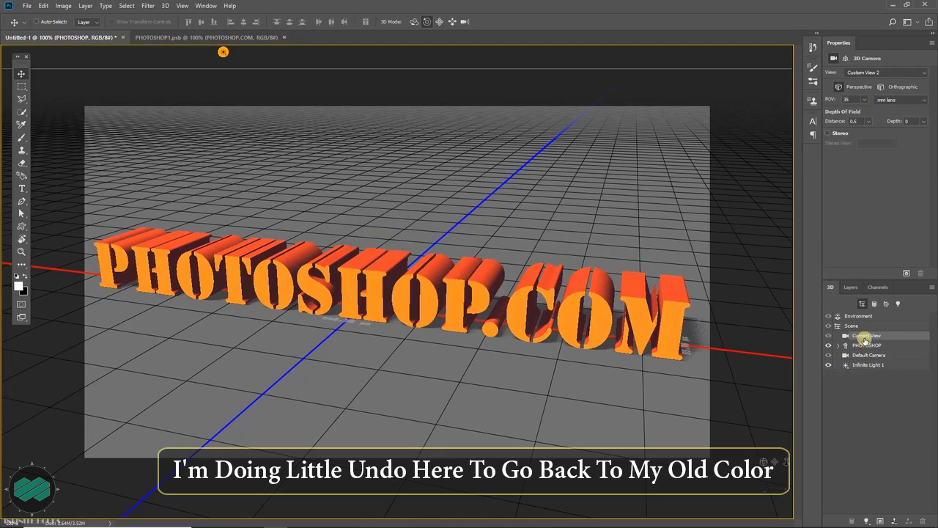
key("ctrl+z")
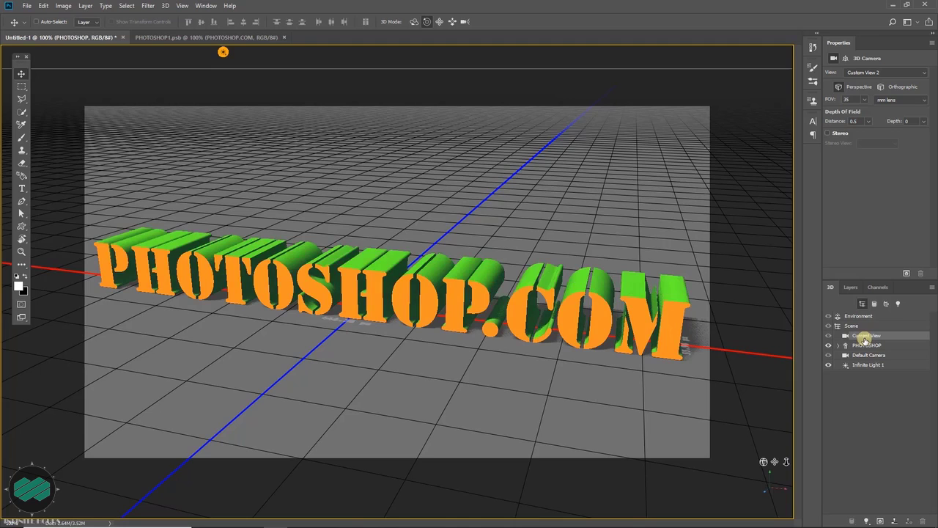
key("ctrl+z")
key("ctrl+z")
key("ctrl+z")
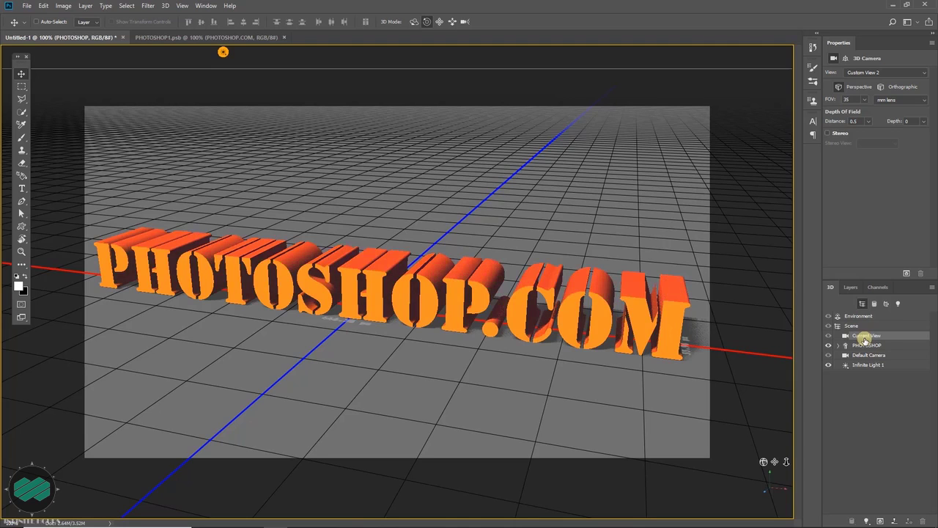
key("ctrl+z")
key("ctrl+z")
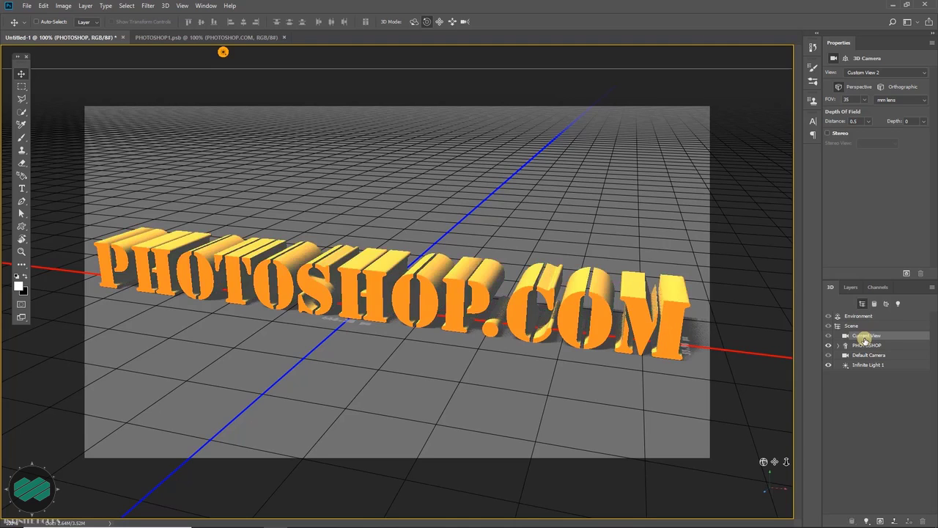
key("ctrl+z")
key("ctrl+z")
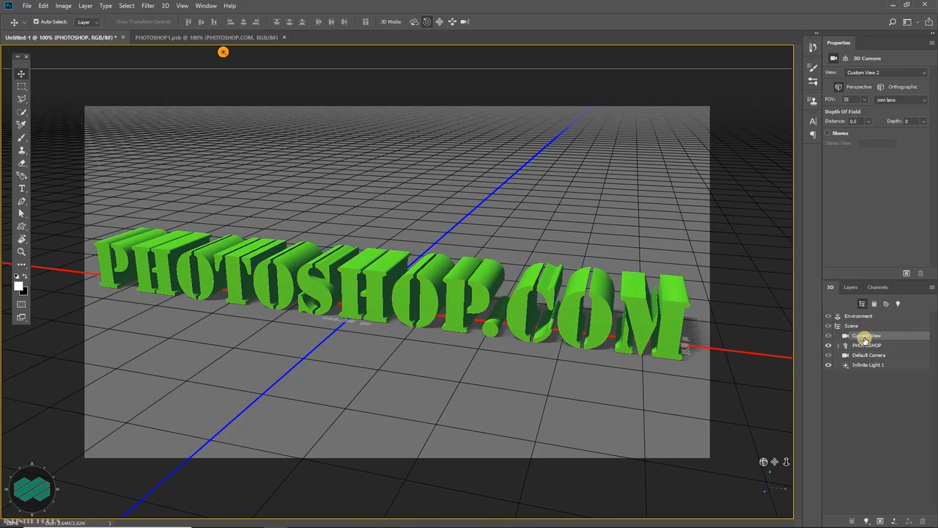
Select all five PHOTOSHOP materials, from Front Inflation to Back Inflation, and apply the large black-and-white checkerboard material preset.
left_click(839, 345)
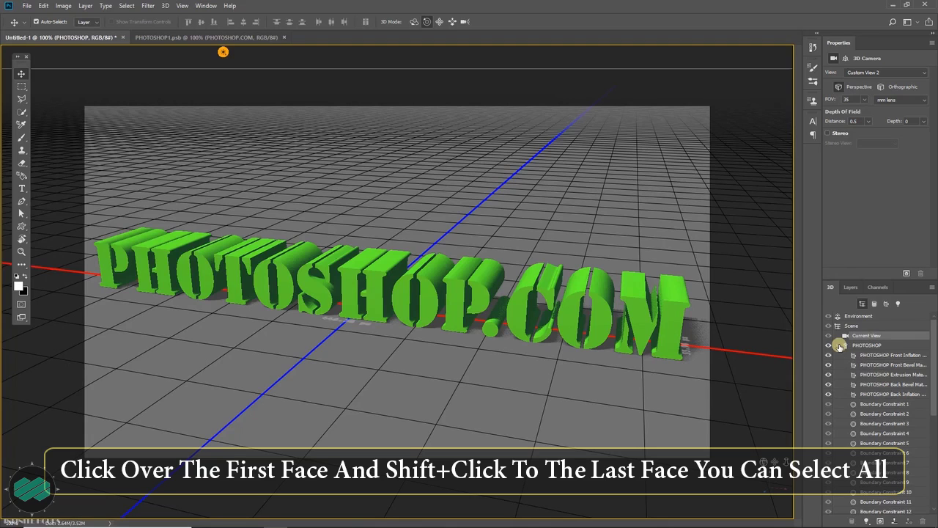
left_click(877, 355)
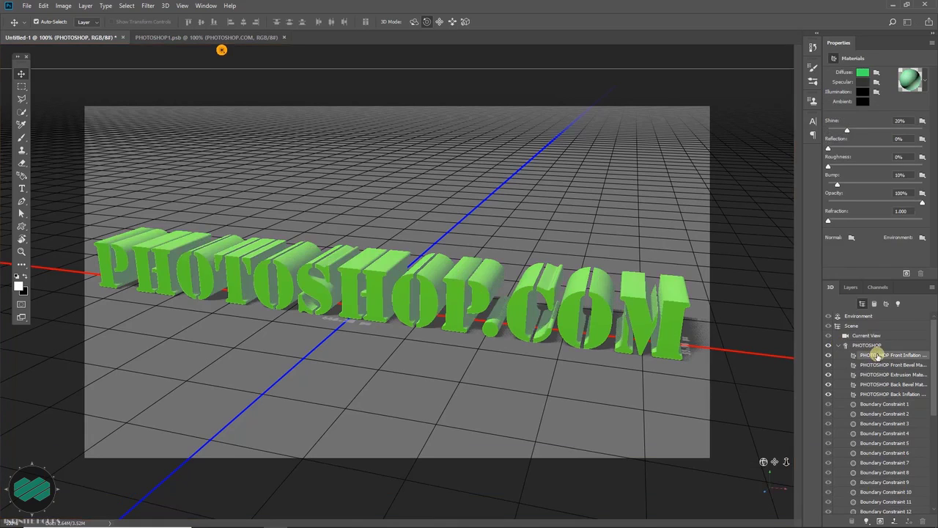
left_click(876, 394)
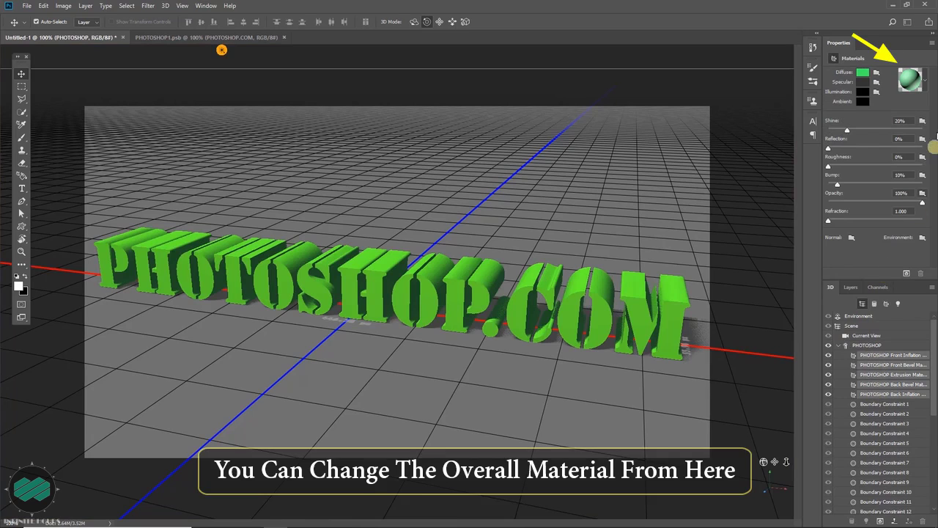
left_click(916, 86)
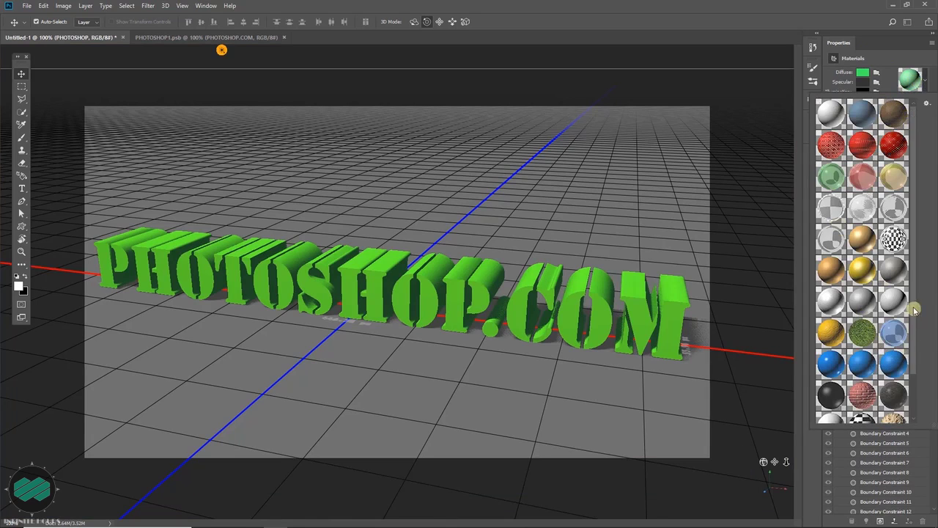
scroll(912, 322, "down", 3)
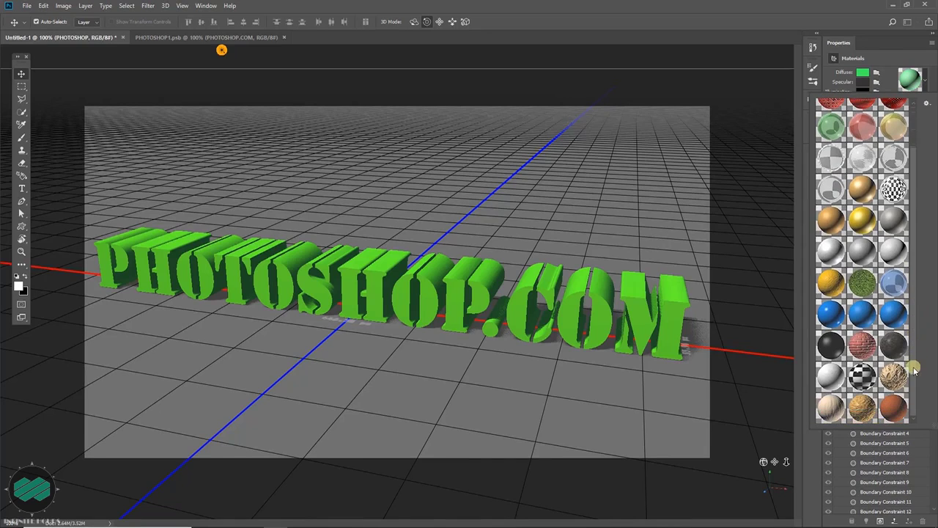
left_click(863, 376)
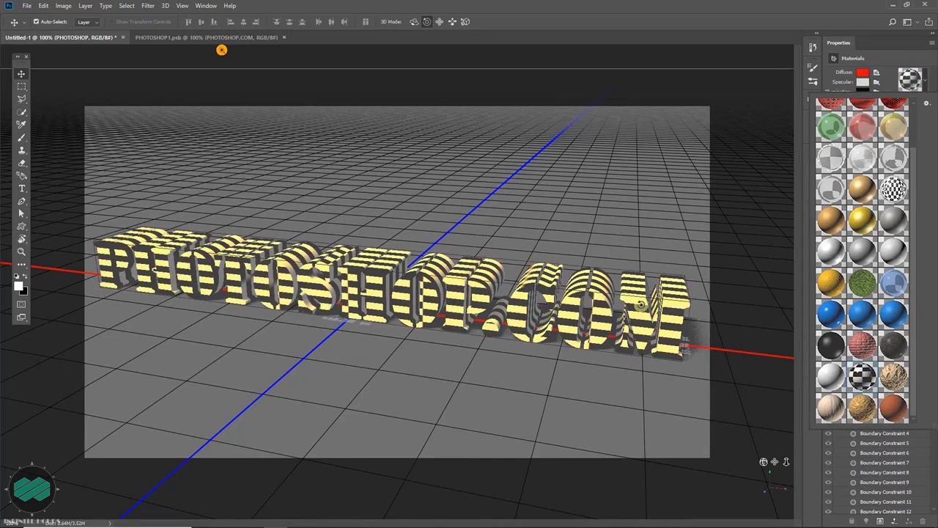
Replace the checkerboard on all selected faces with the bumpy yellow-orange material preset.
left_click(834, 286)
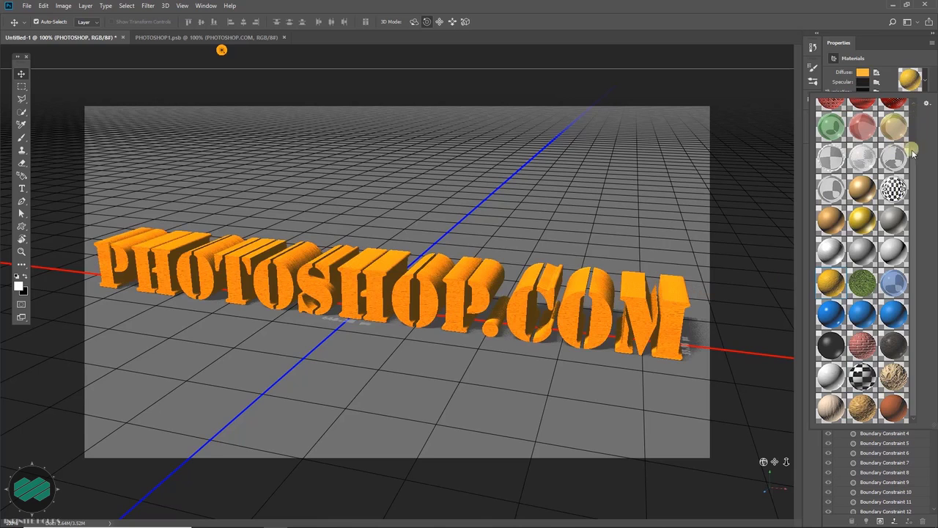
scroll(914, 152, "up", 5)
left_click(912, 80)
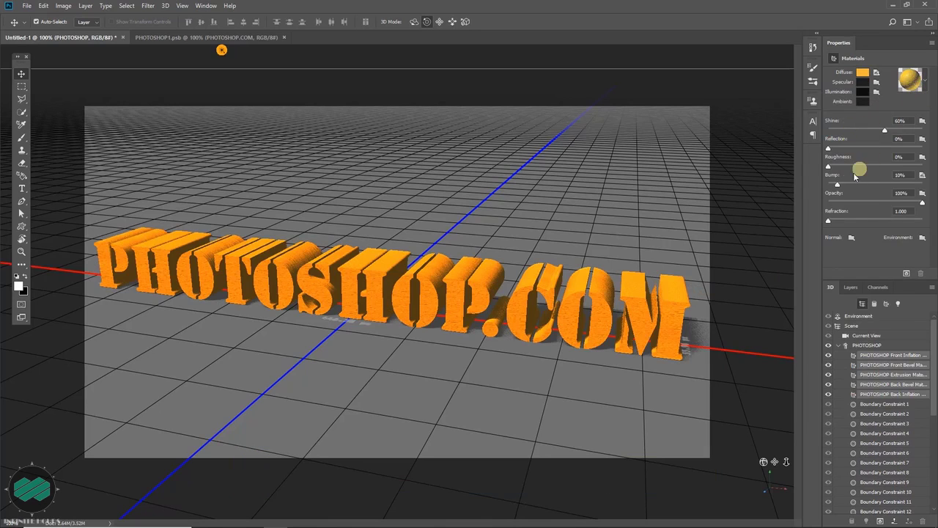
Set the material's reflection to 5%, roughness to 2% and refraction to 1.310, and return to the current view.
left_click_drag(829, 148, 833, 166)
left_click_drag(828, 220, 843, 221)
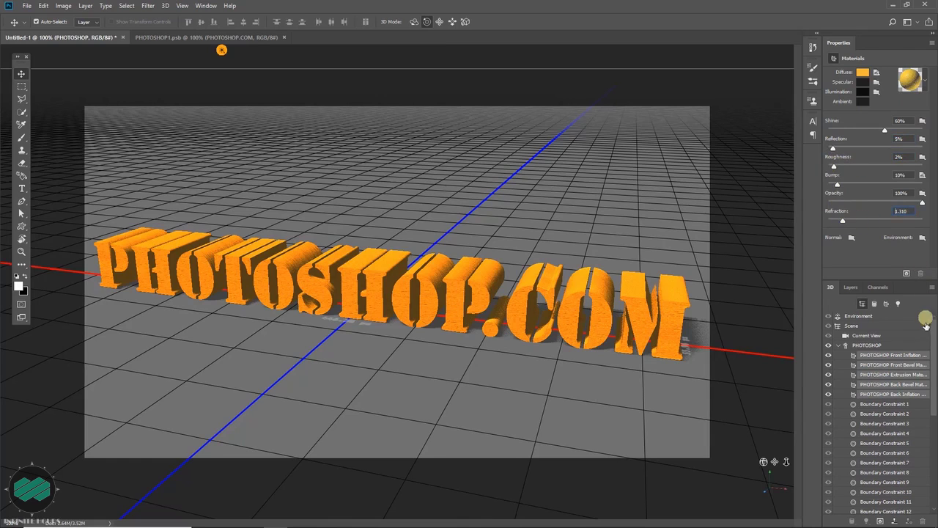
left_click(846, 345)
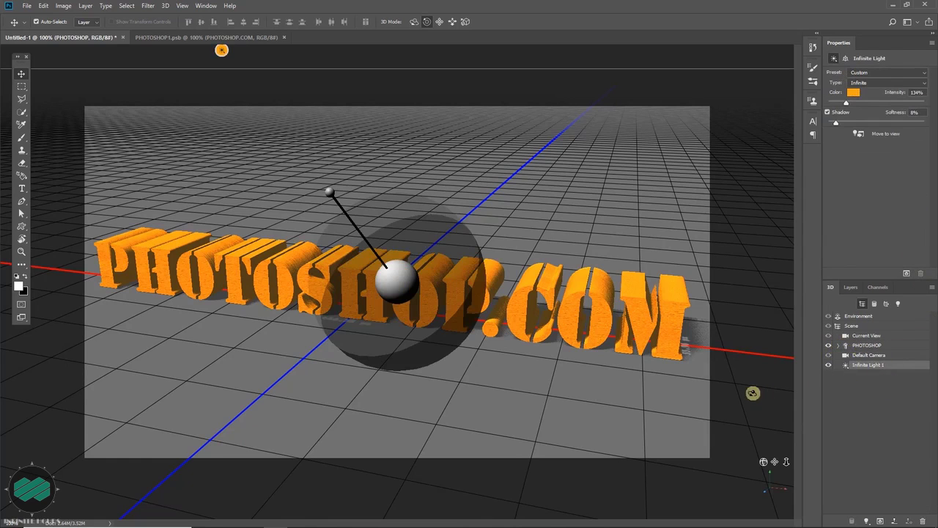
left_click(223, 50)
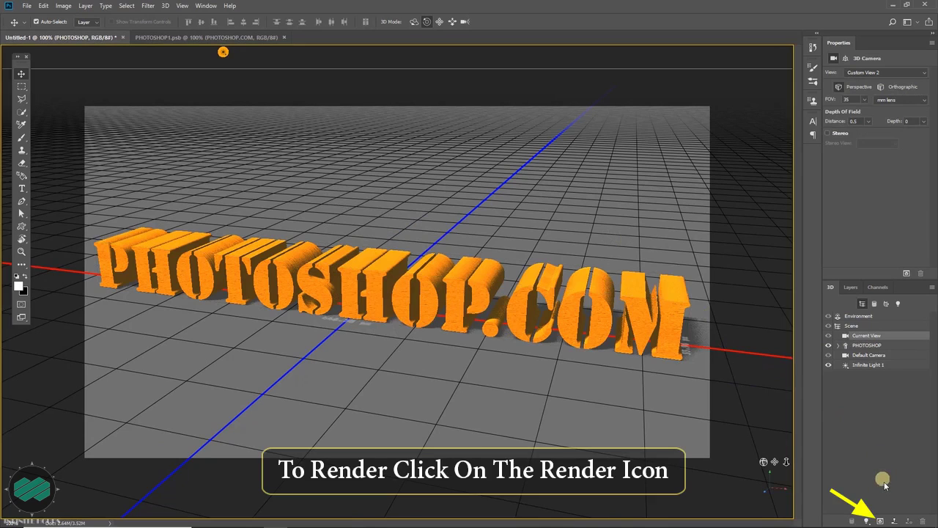
Render the 3D text scene from the current view.
left_click(881, 521)
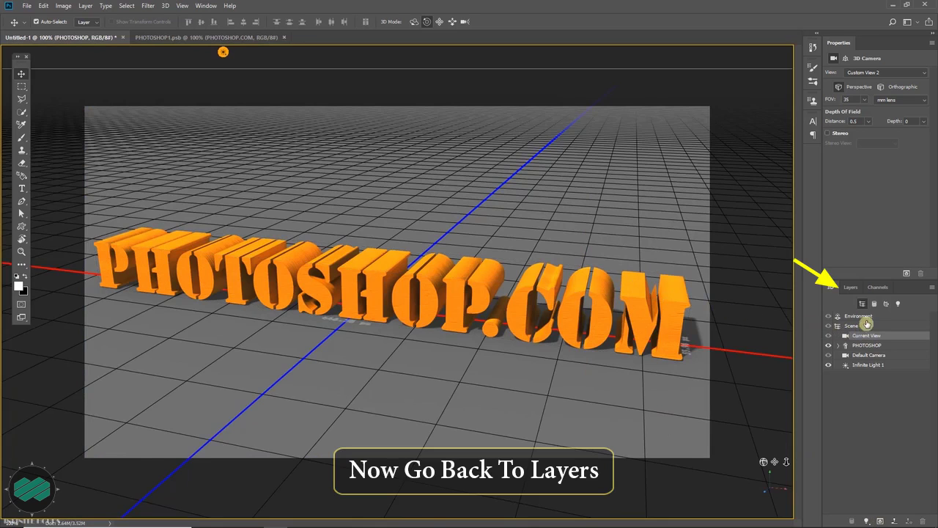
Convert the PHOTOSHOP 3D layer to a smart object, and hide and show it again to check its content.
left_click(851, 287)
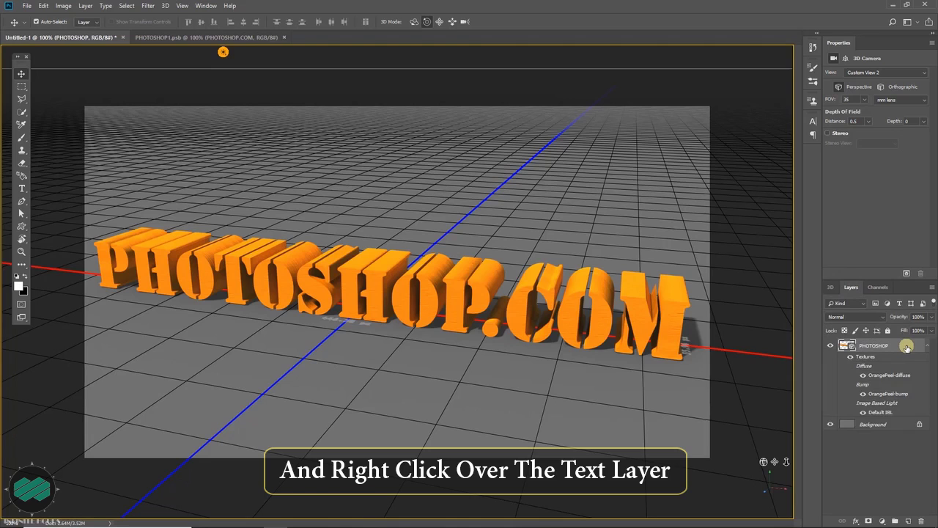
right_click(908, 348)
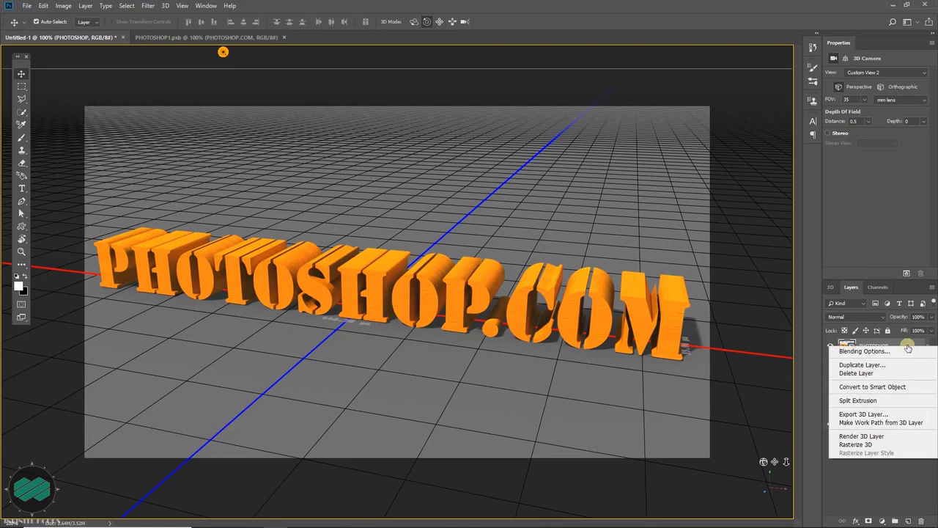
left_click(926, 389)
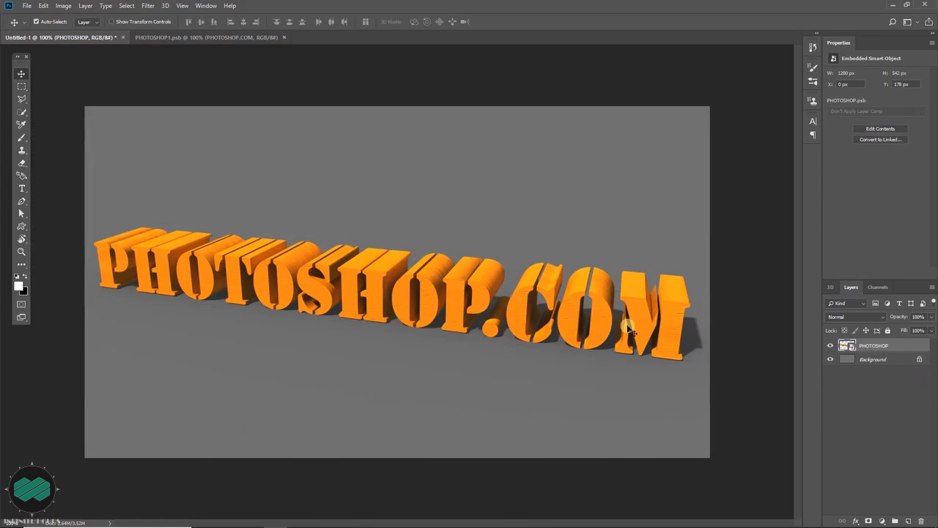
left_click(831, 346)
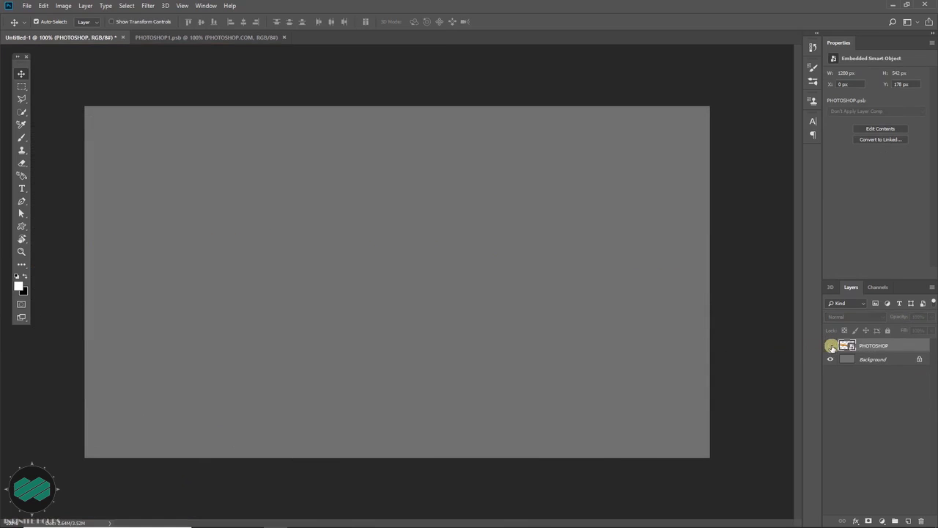
left_click(830, 346)
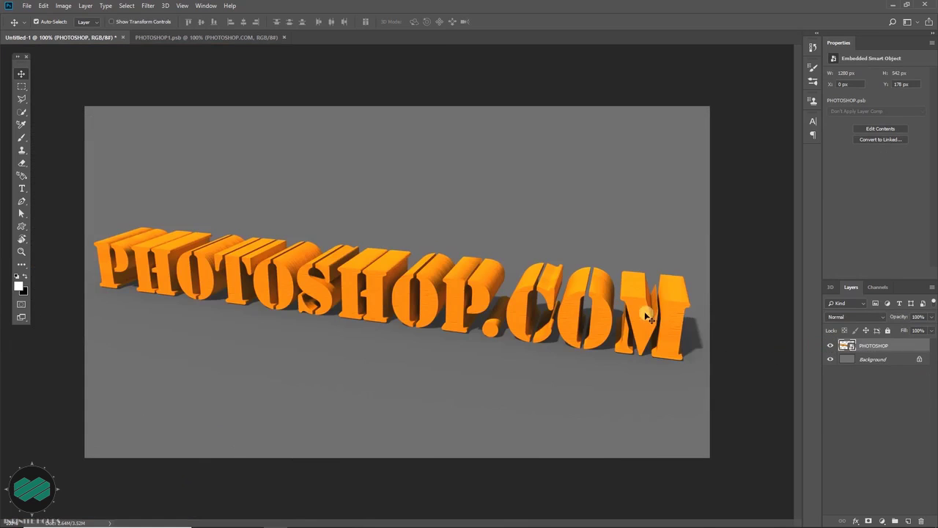
Move the smart object to about X -22 px, Y 195 px, and undo back to the editable 3D layer.
left_click_drag(645, 317, 658, 337)
left_click(657, 335, "ctrl")
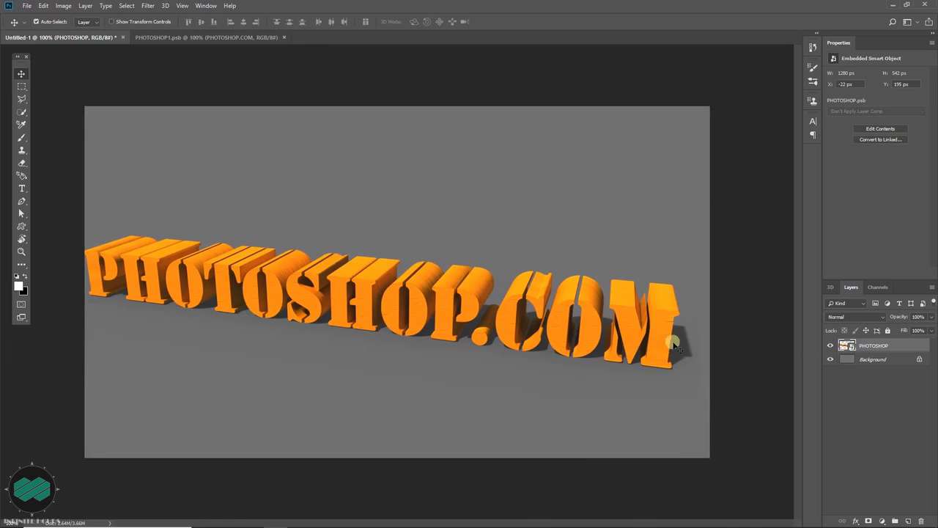
key("ctrl+z")
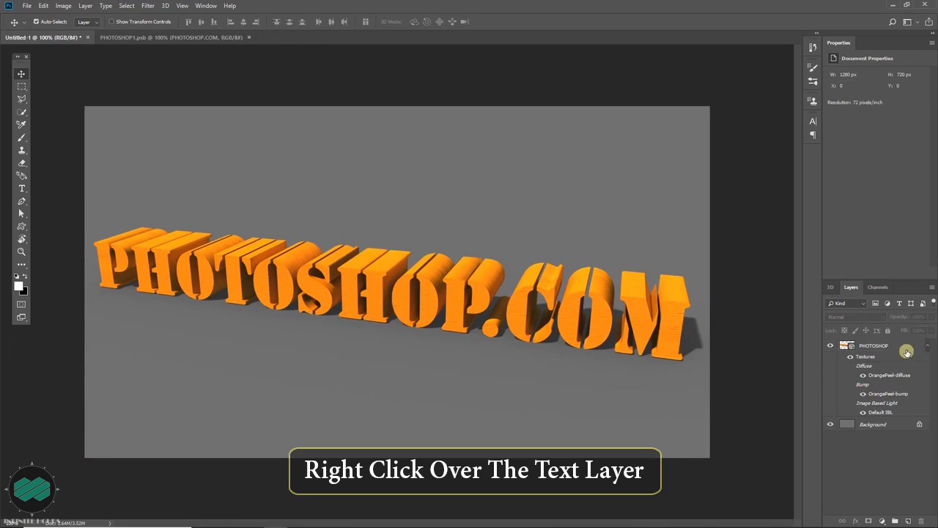
Split the extrusion of the PHOTOSHOP 3D layer into separate letters, accepting the loss of text editability.
left_click(907, 351)
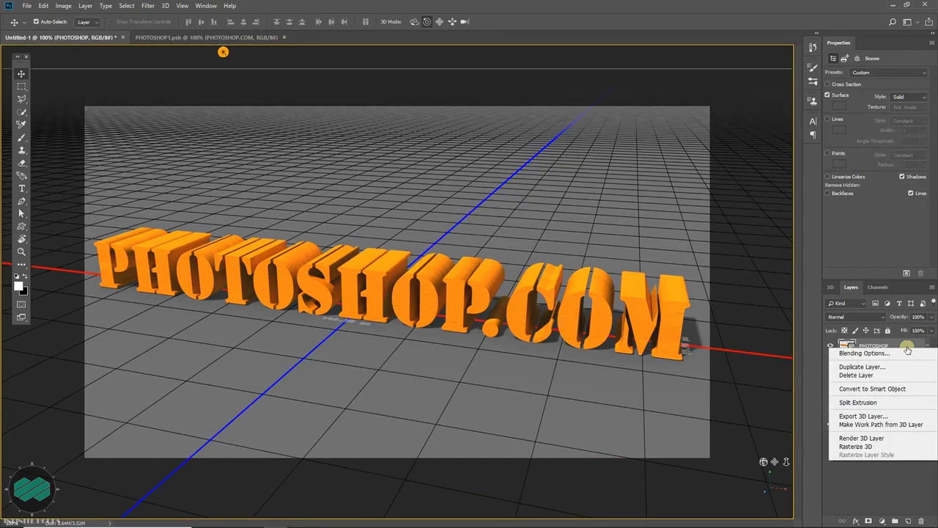
left_click(902, 403)
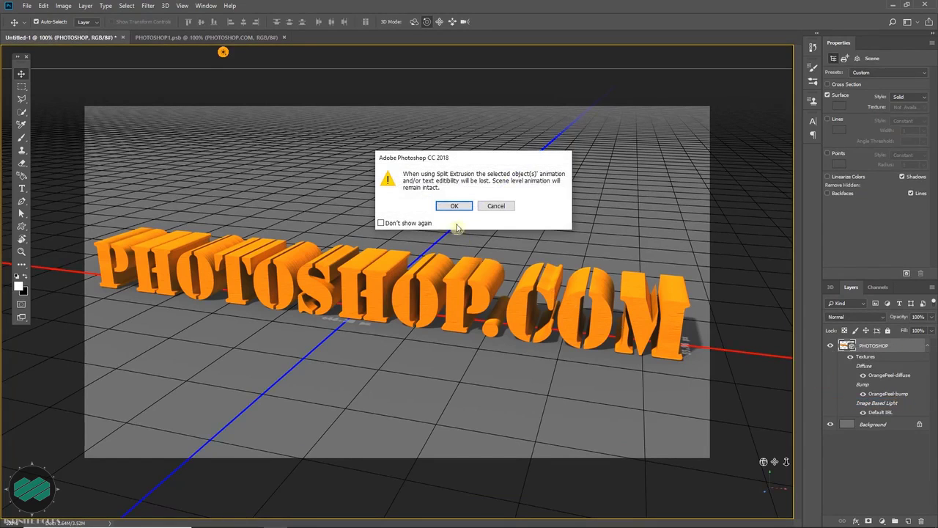
left_click(456, 206)
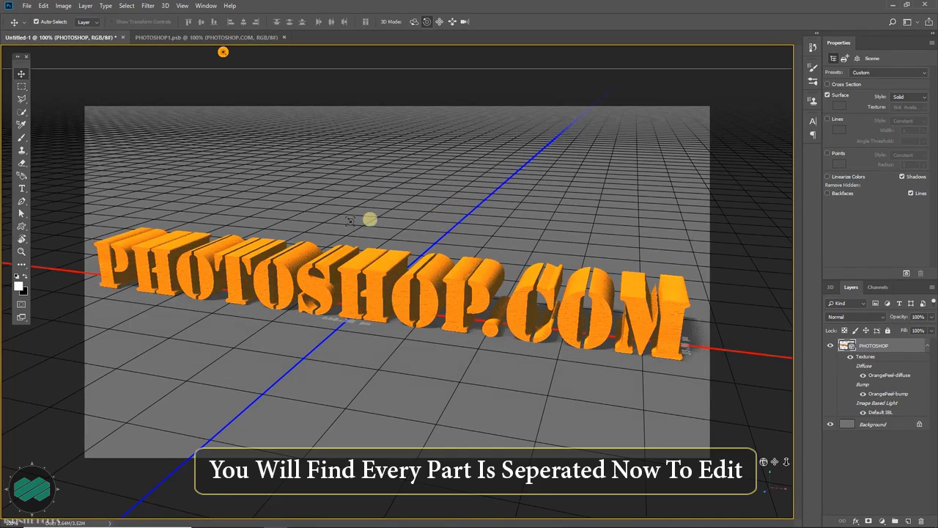
Raise the first letter P about 37 px along the Y axis on its own, and undo the move.
left_click(117, 258)
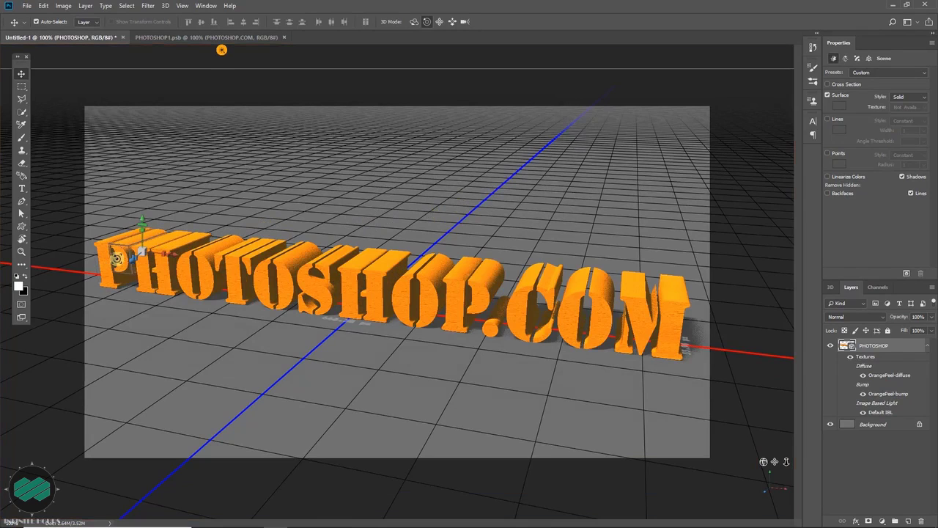
mouse_move(141, 218)
left_mouse_down()
mouse_move(132, 203)
mouse_move(143, 201)
left_mouse_up()
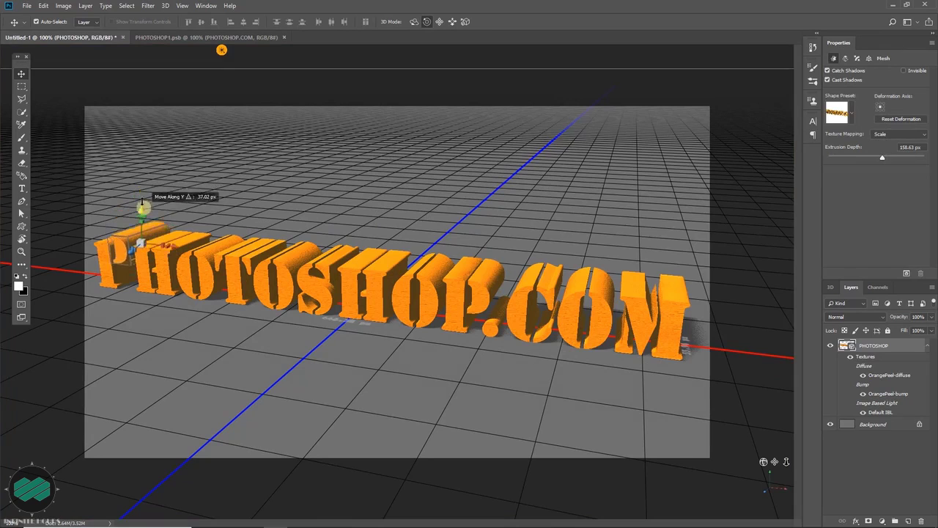
key("ctrl+z")
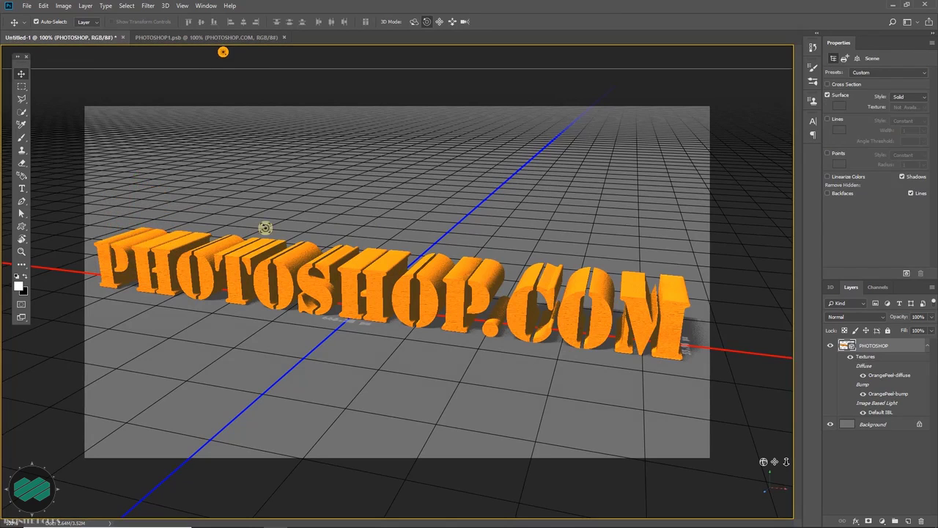